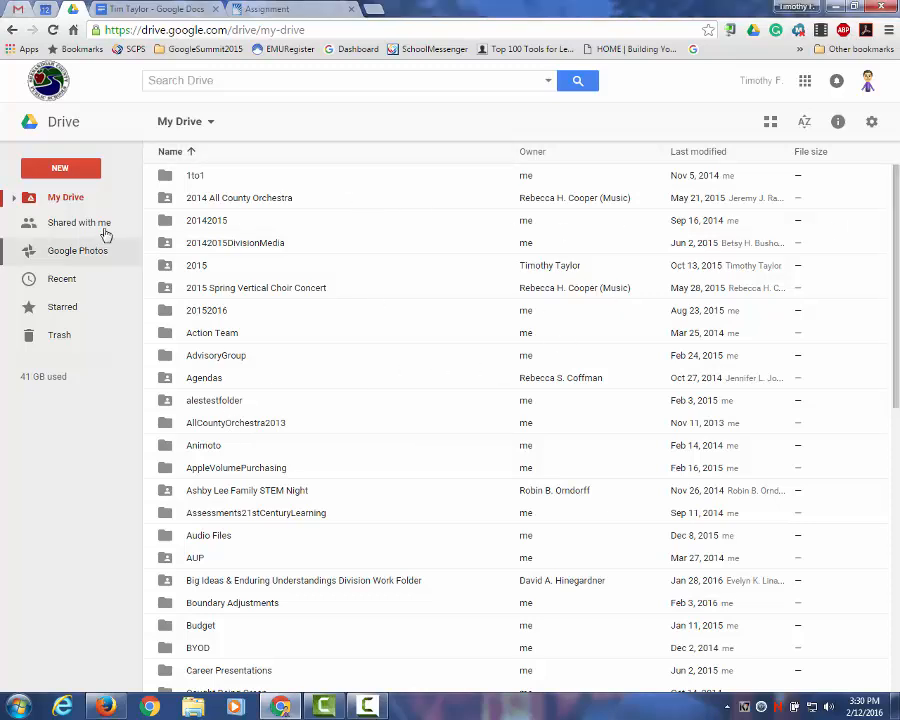
Step: Start a file upload from the NEW menu, then cancel it without picking a file
drag(897, 240, 865, 592)
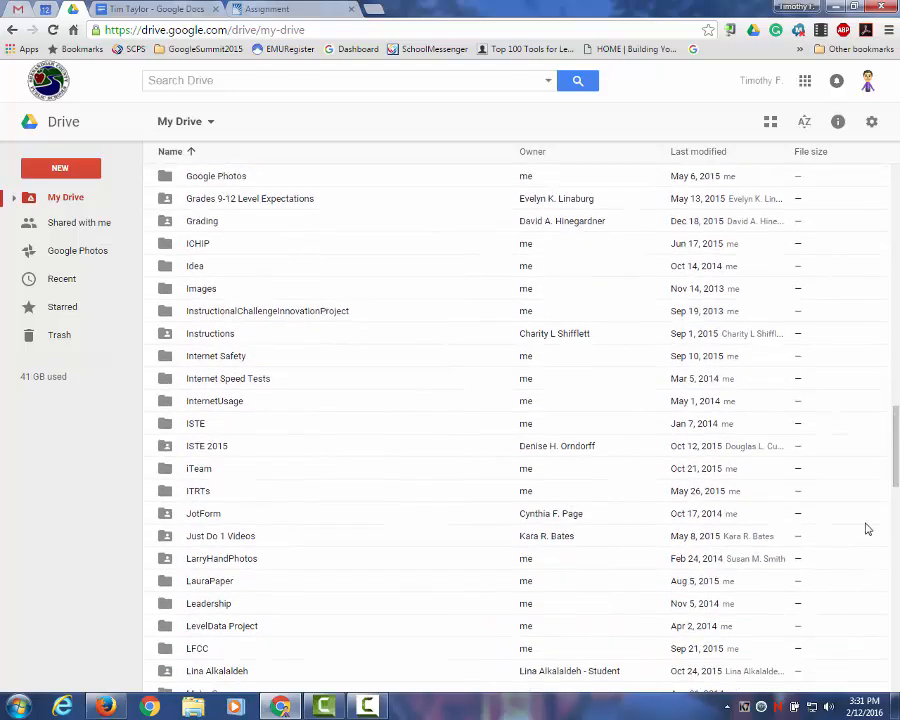
drag(895, 443, 893, 640)
scroll(801, 485, down, 10)
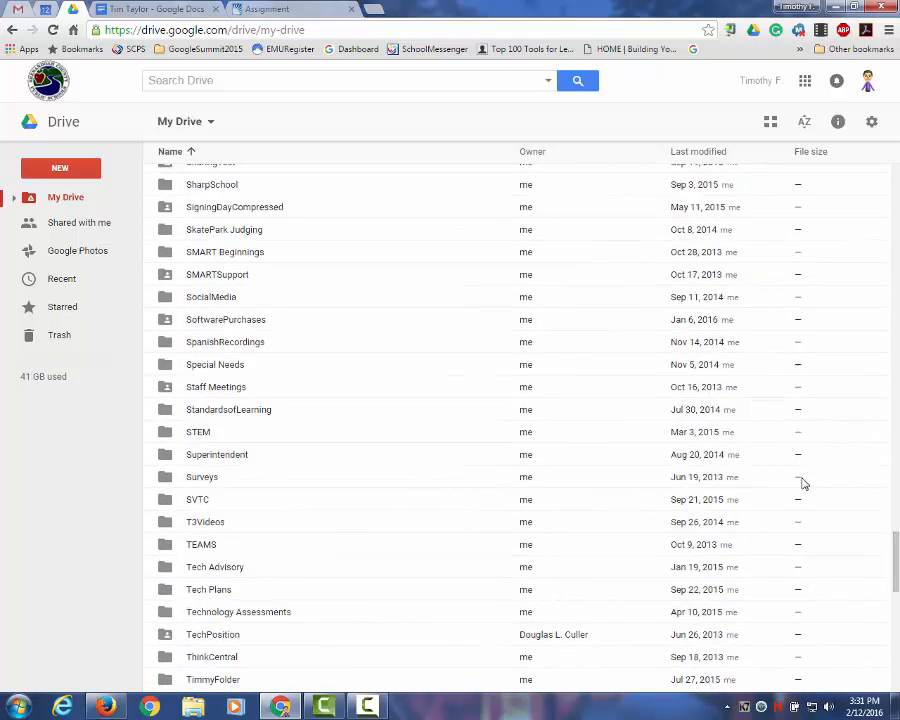
scroll(801, 485, down, 3)
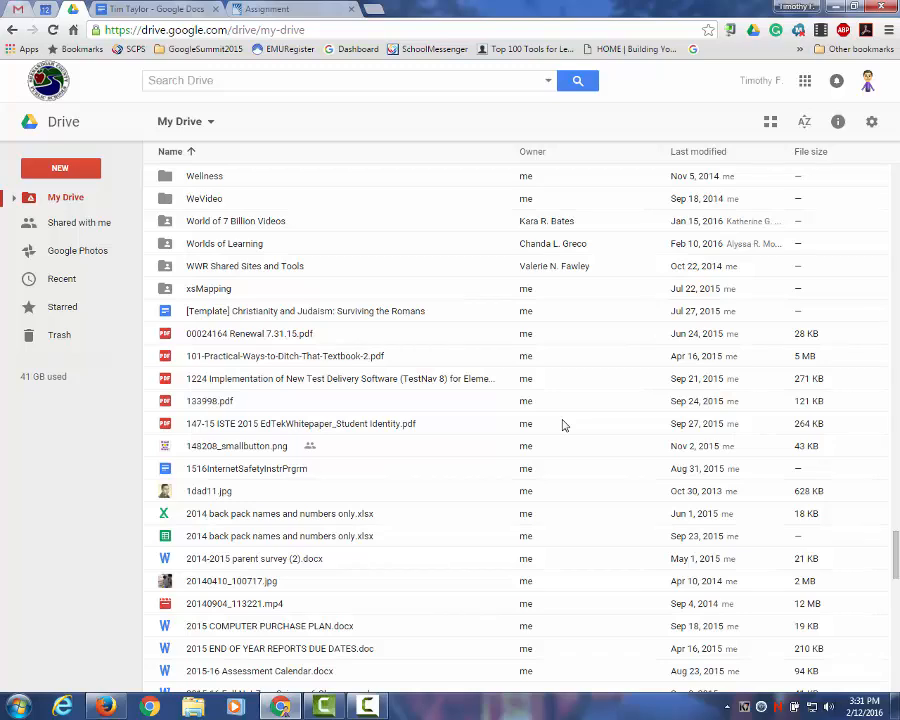
scroll(562, 425, up, 7)
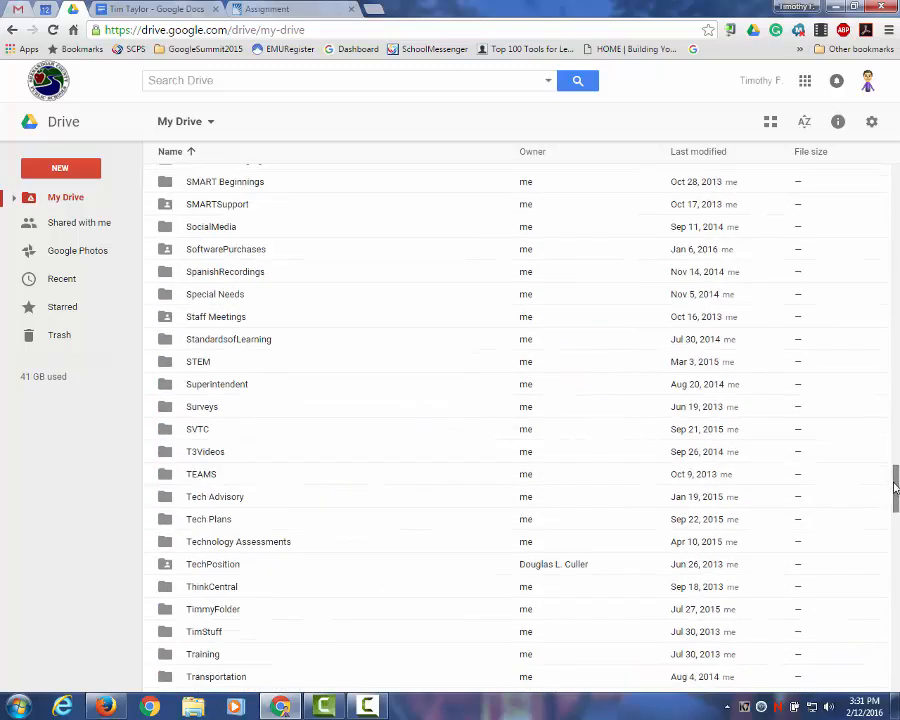
drag(896, 476, 896, 160)
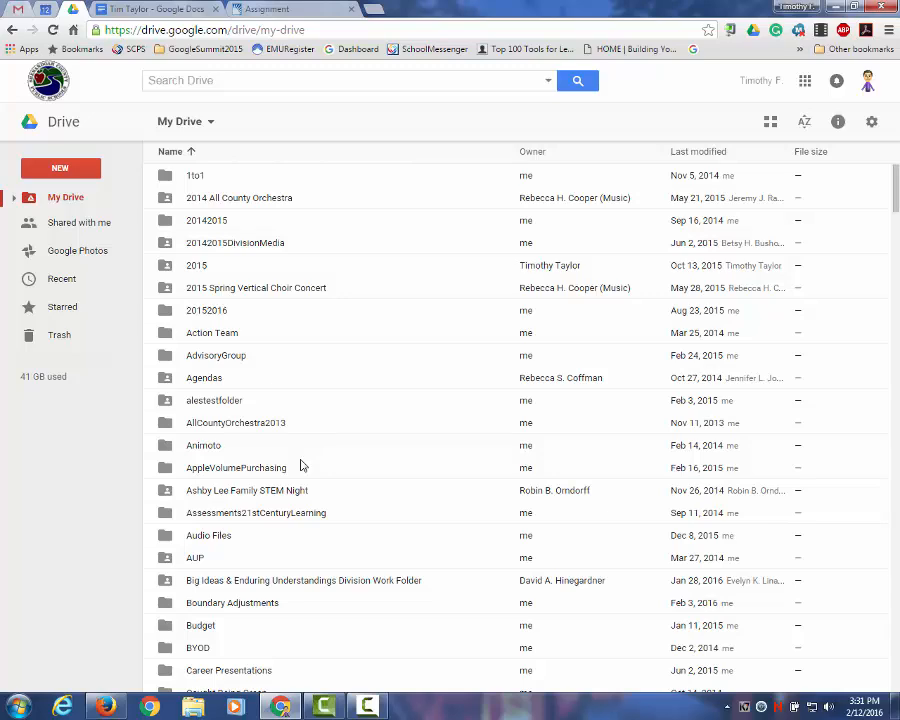
scroll(303, 465, down, 2)
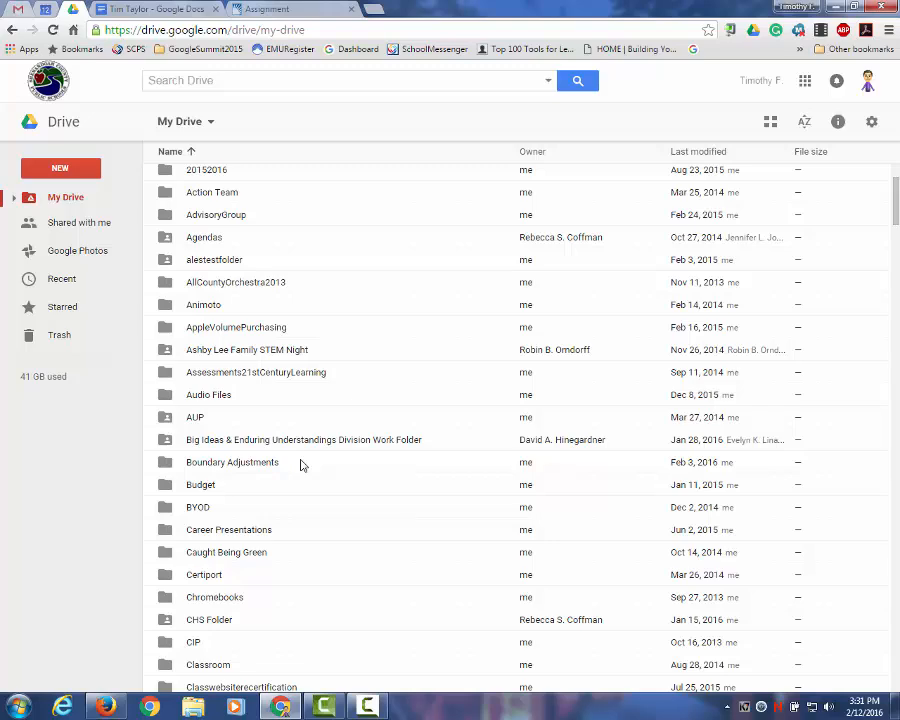
scroll(303, 465, down, 2)
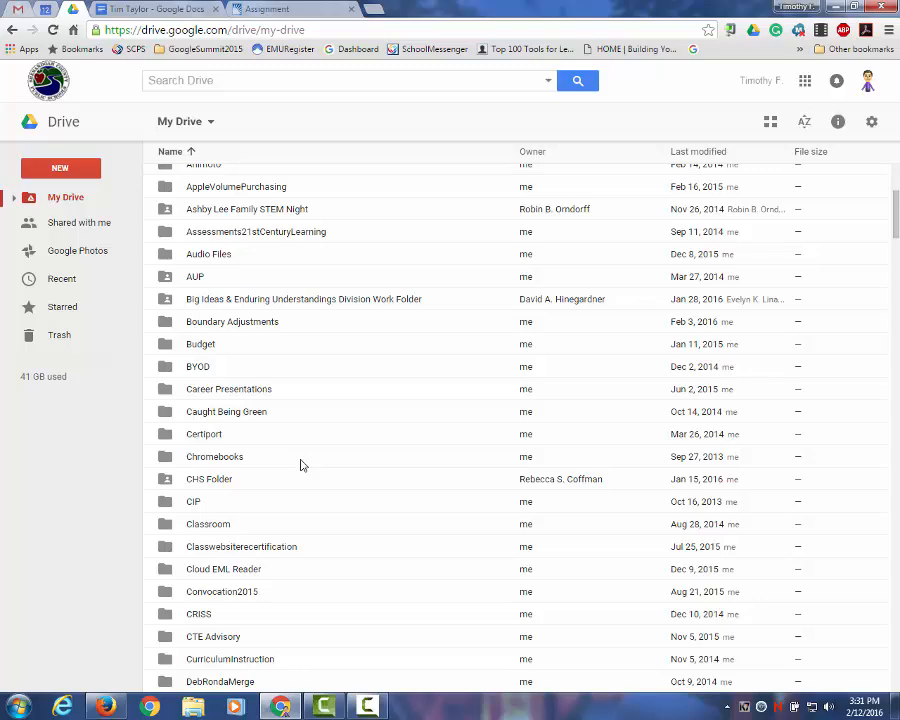
scroll(341, 467, up, 3)
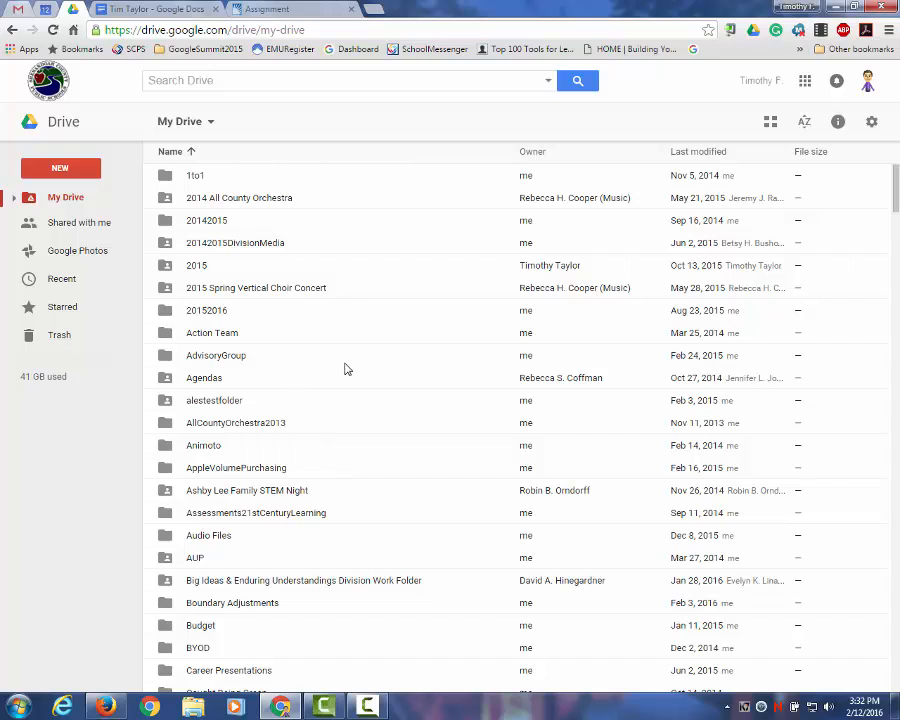
click(60, 170)
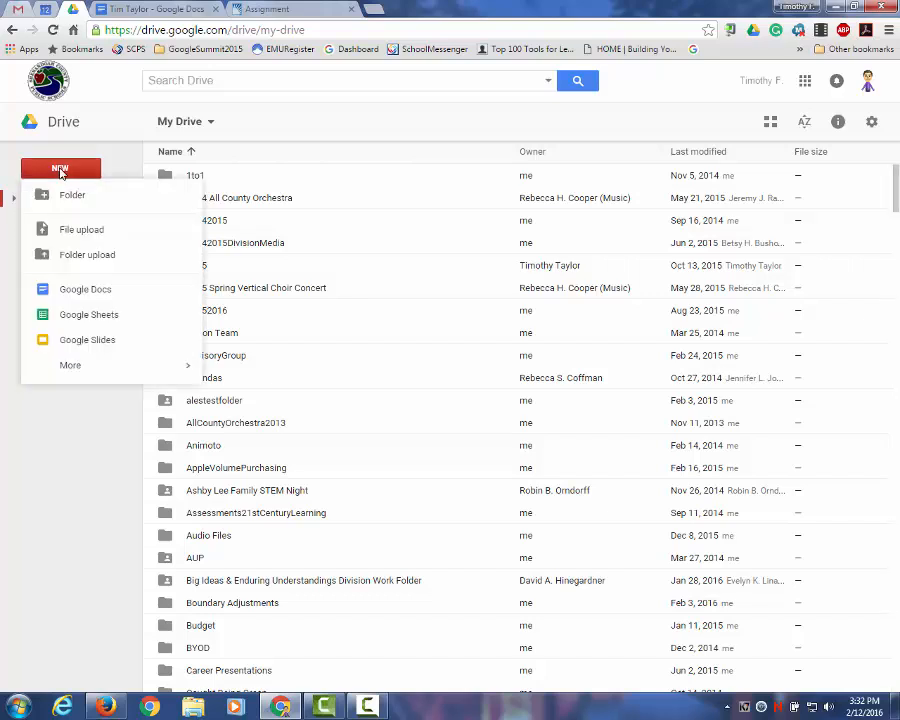
click(75, 234)
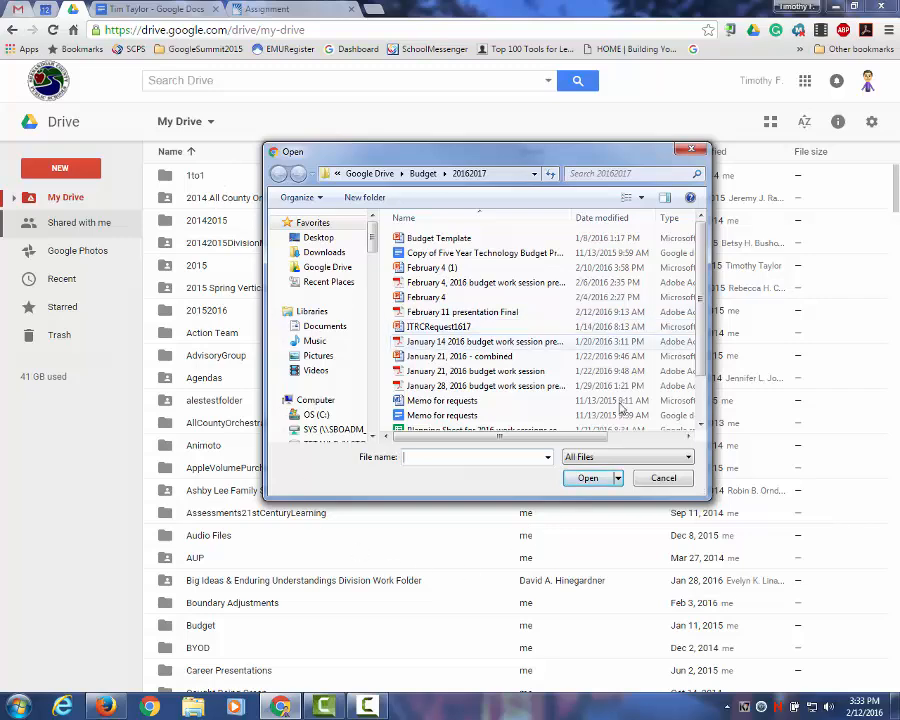
click(662, 481)
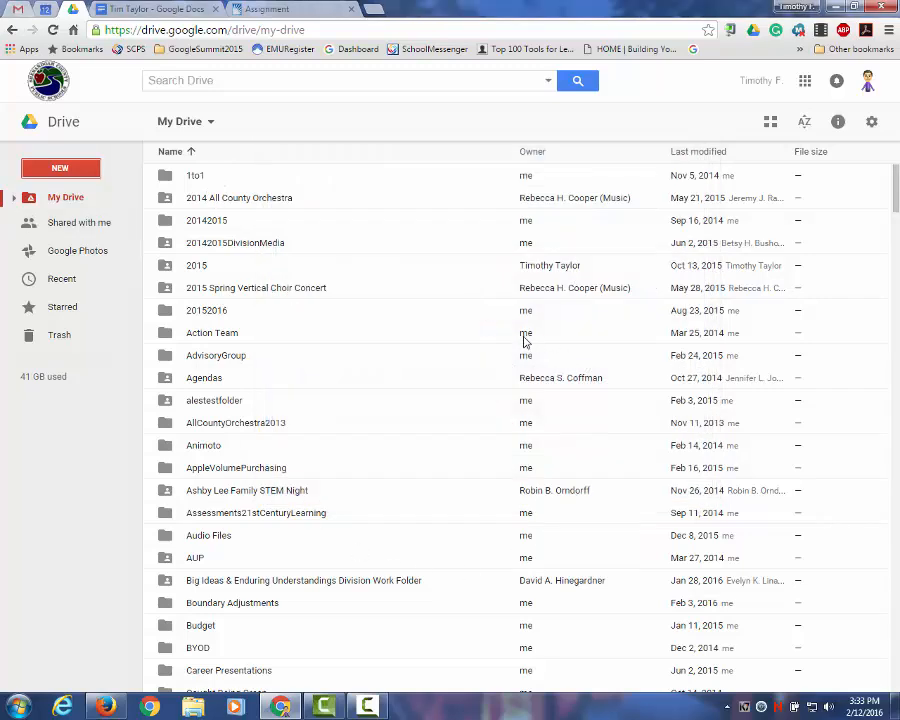
Step: View the Drive settings and close them unchanged, then bring up the NEW create menu
click(871, 121)
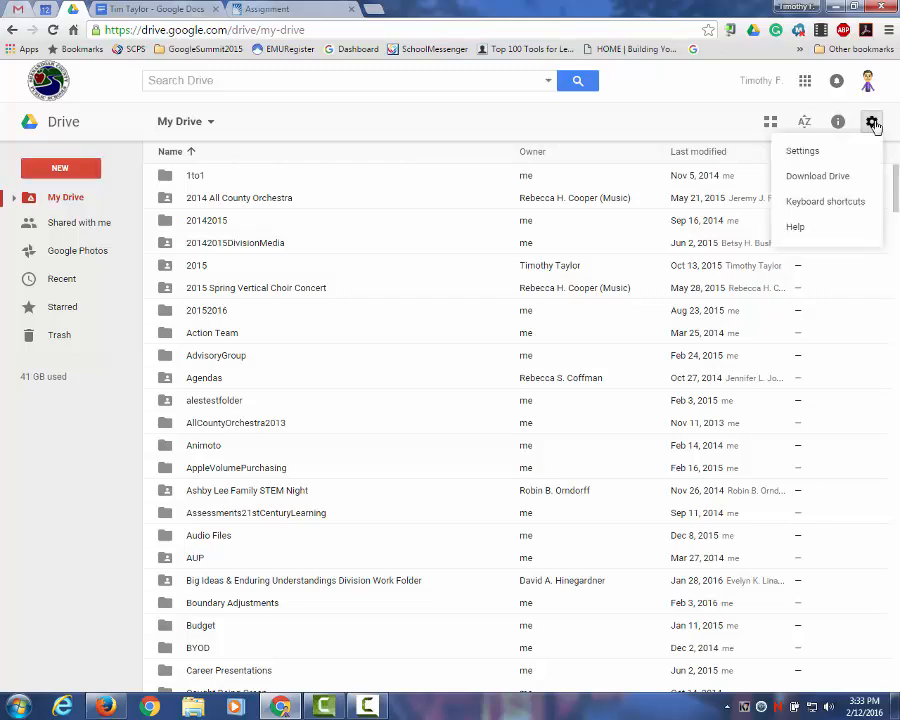
click(796, 150)
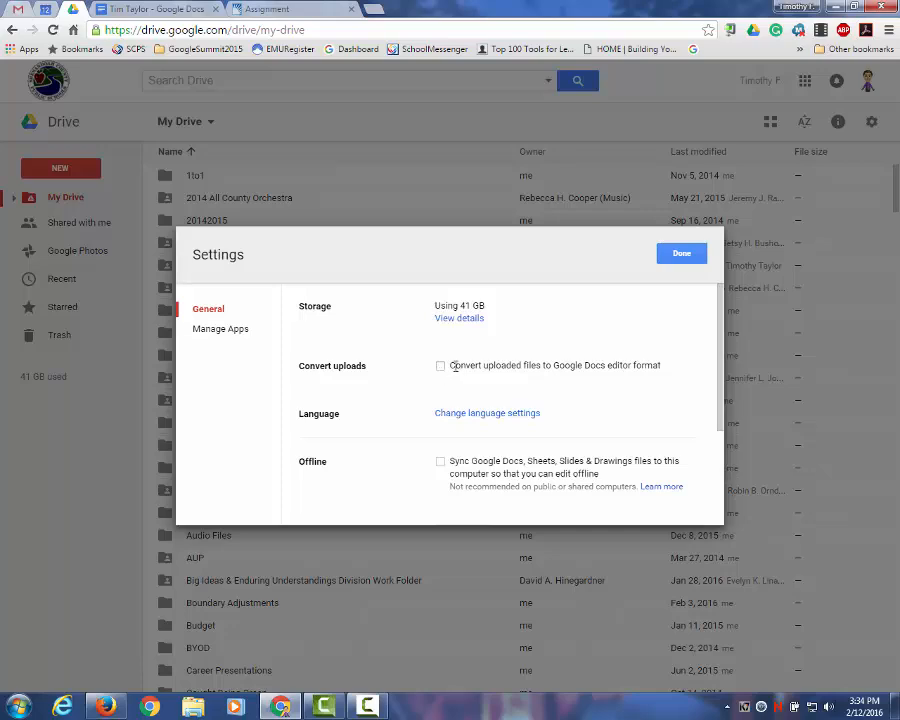
click(679, 256)
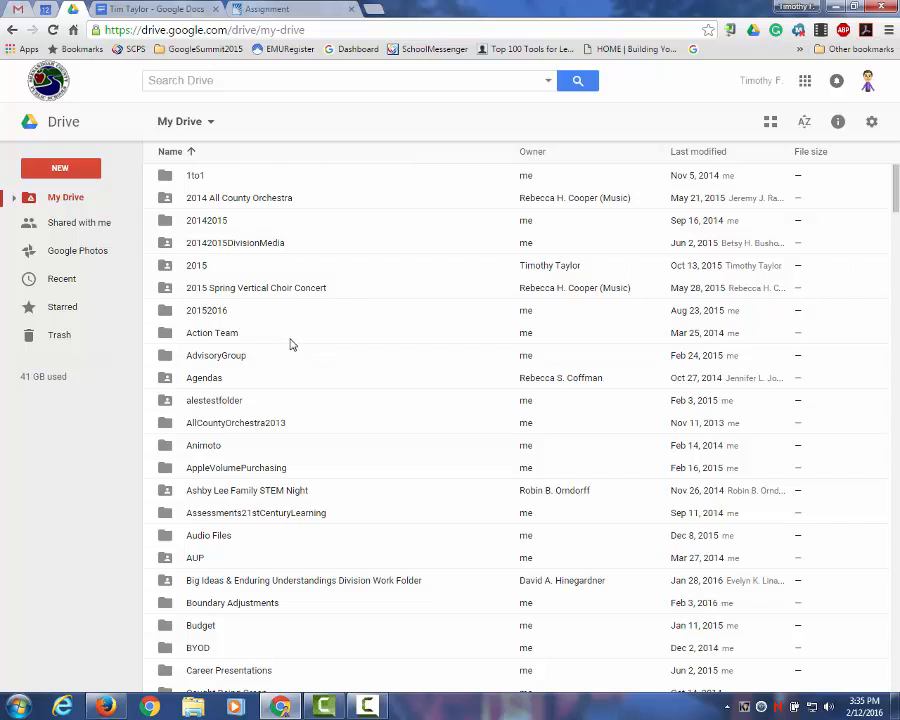
click(62, 172)
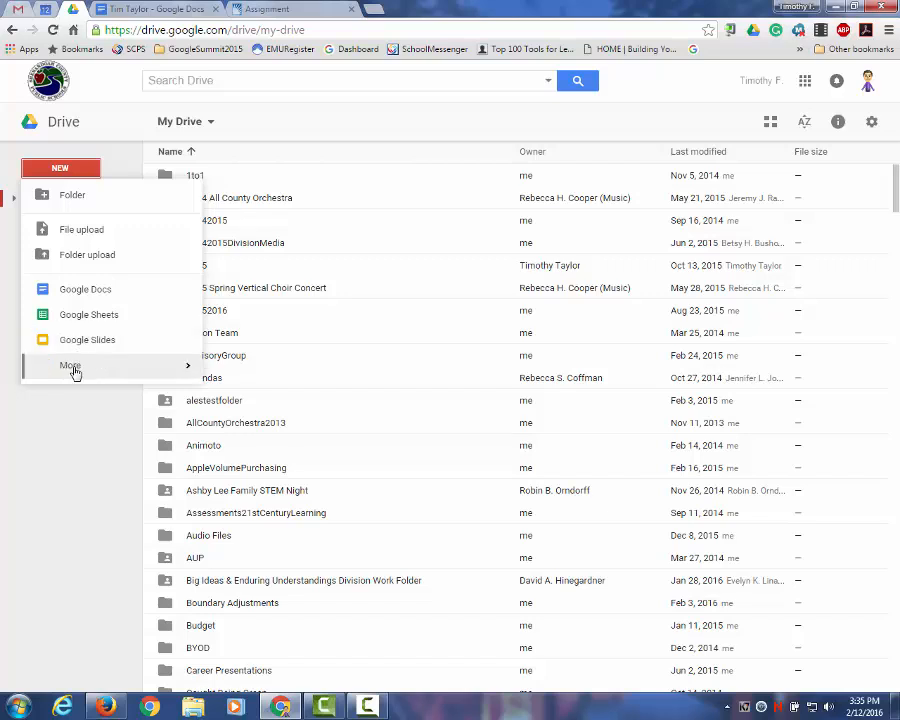
Step: Create a new blank Google Docs document from the NEW menu
mouse_move(72, 371)
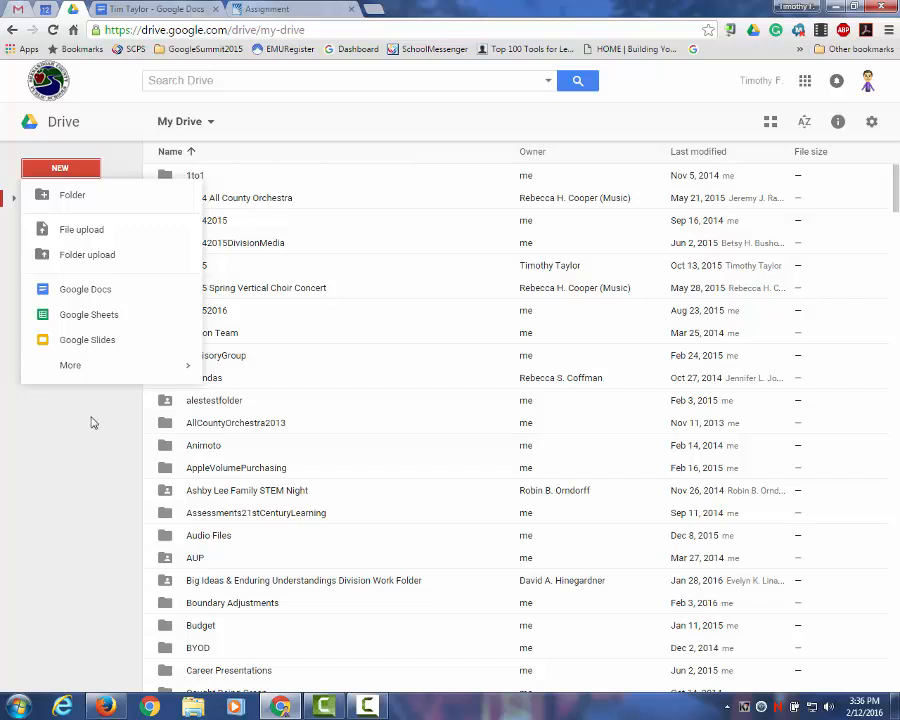
click(82, 297)
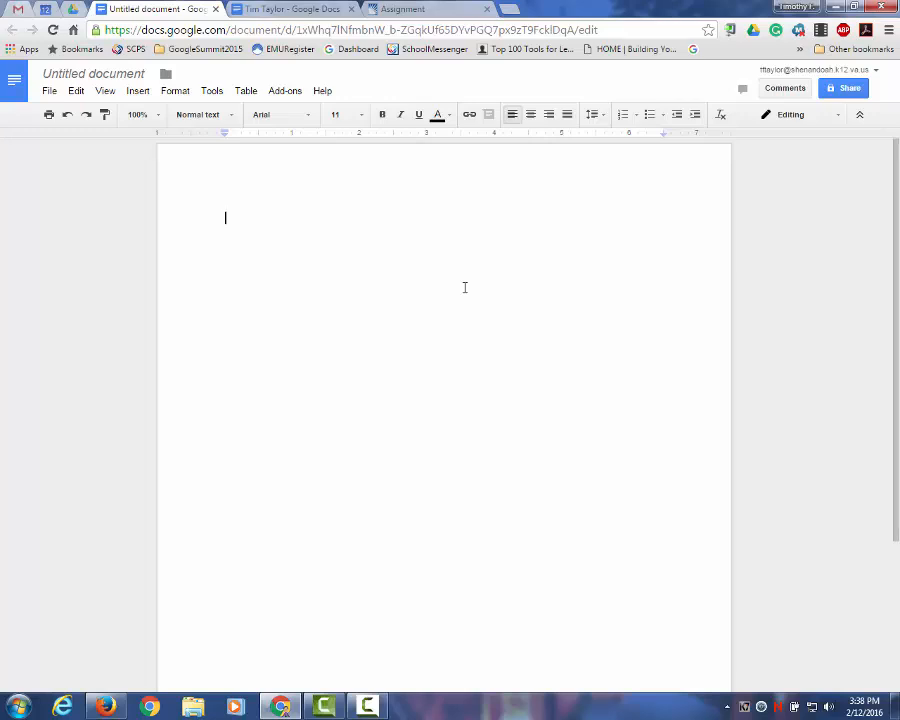
click(283, 92)
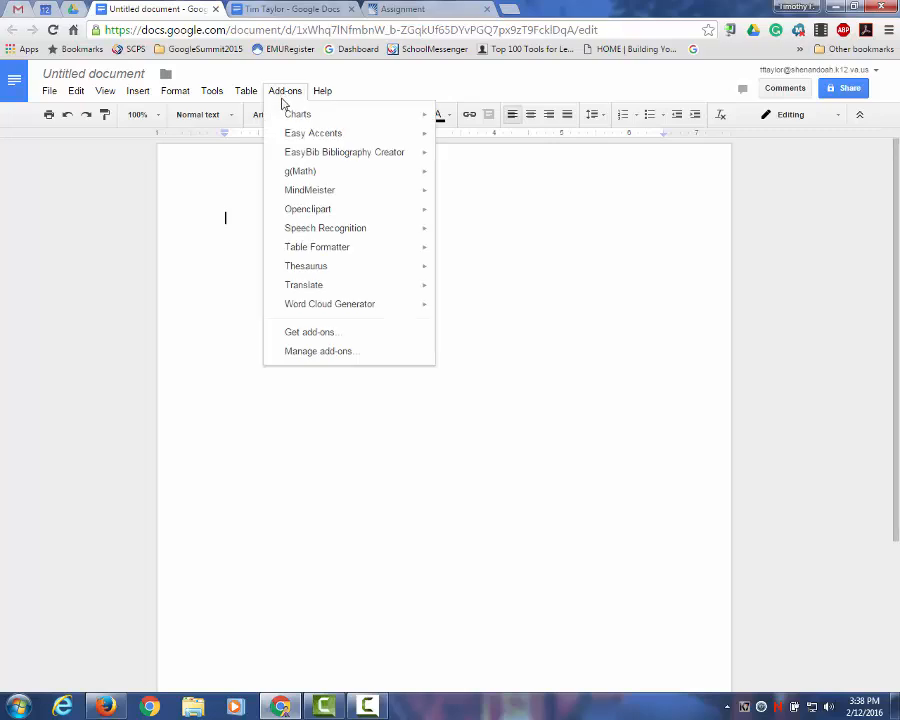
click(549, 377)
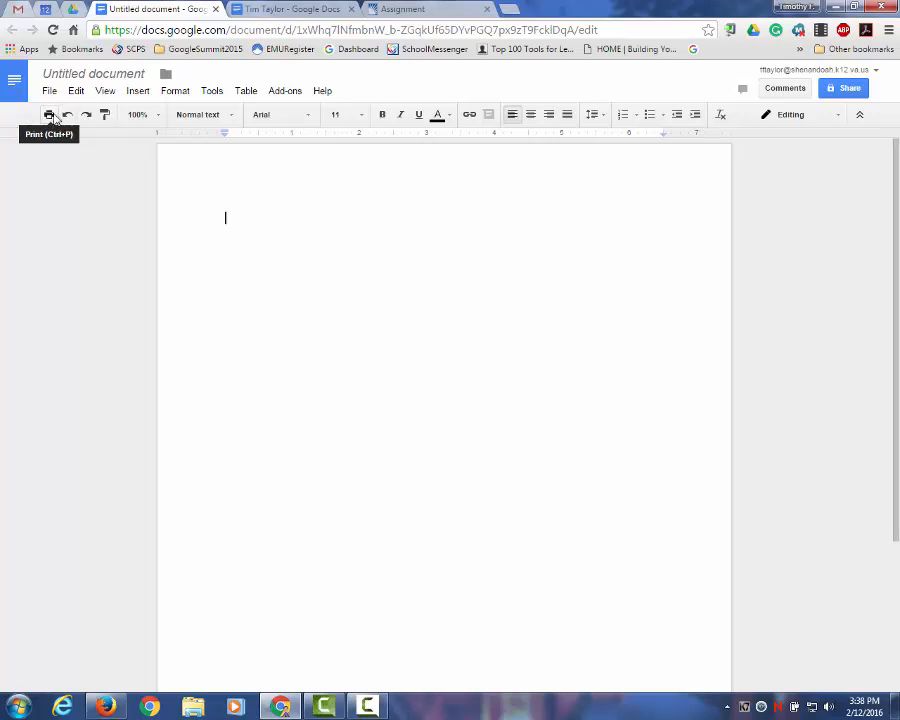
click(310, 118)
click(310, 118)
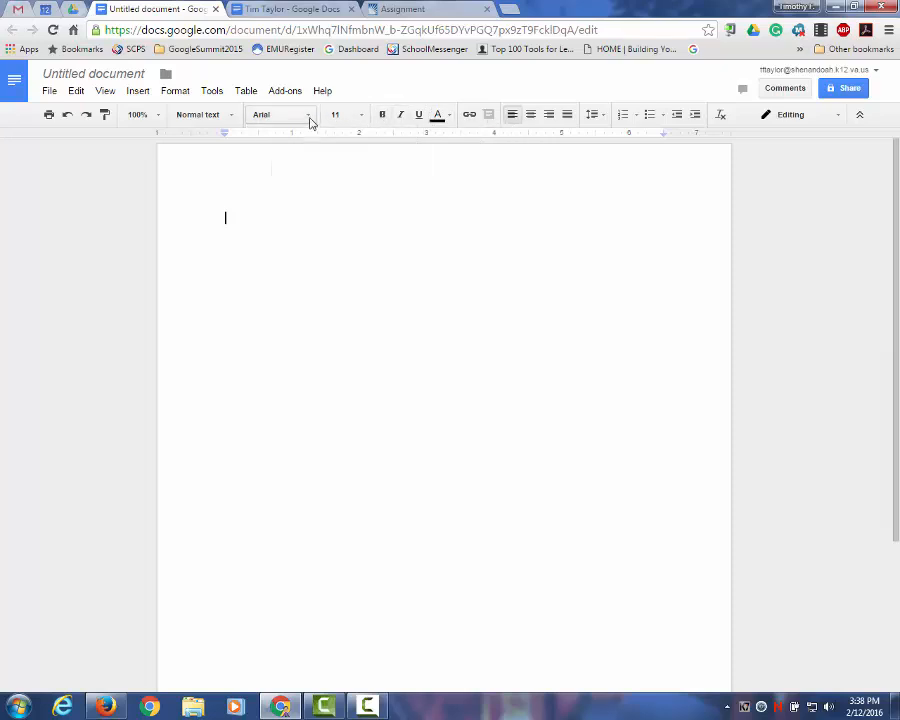
click(363, 117)
click(365, 121)
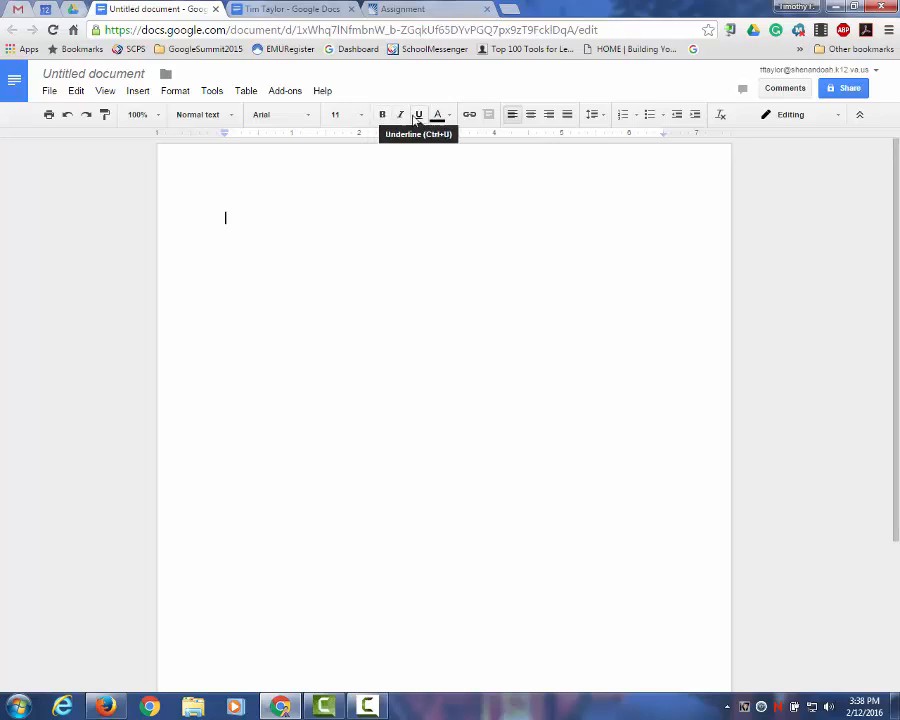
click(450, 118)
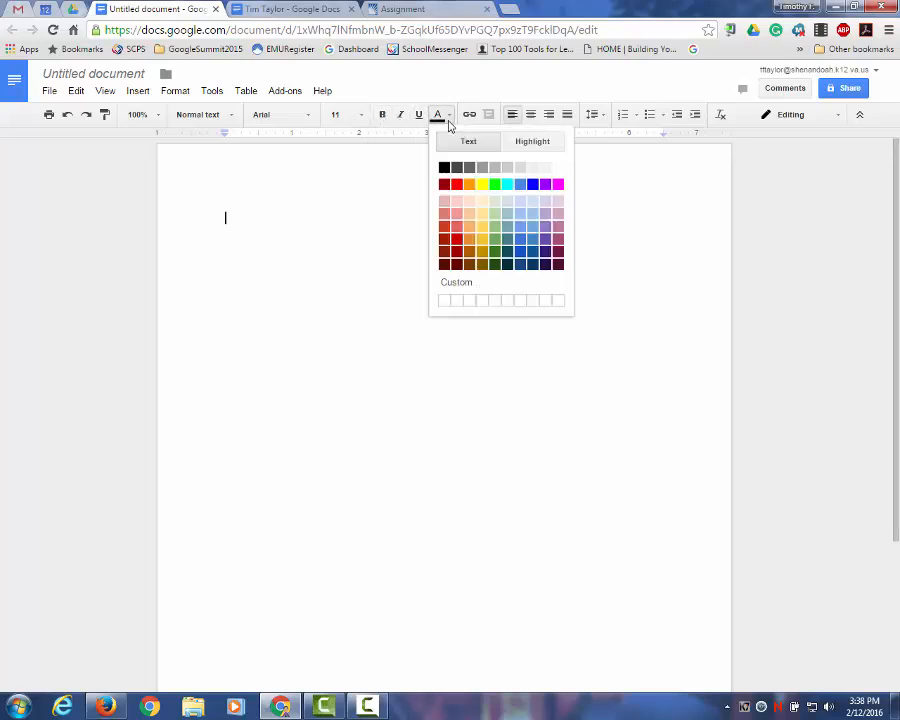
click(529, 145)
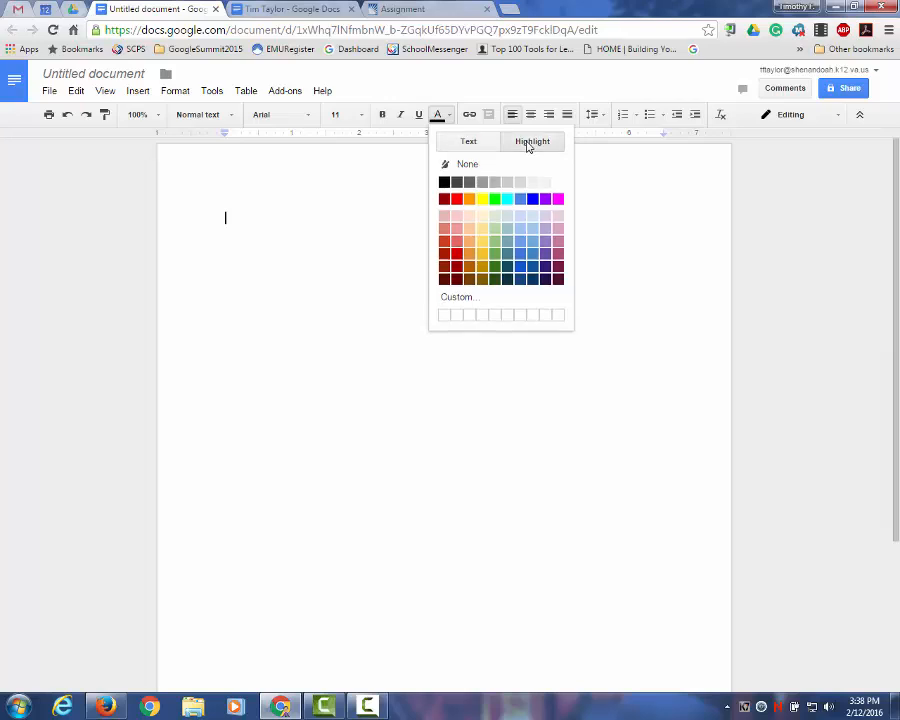
click(463, 141)
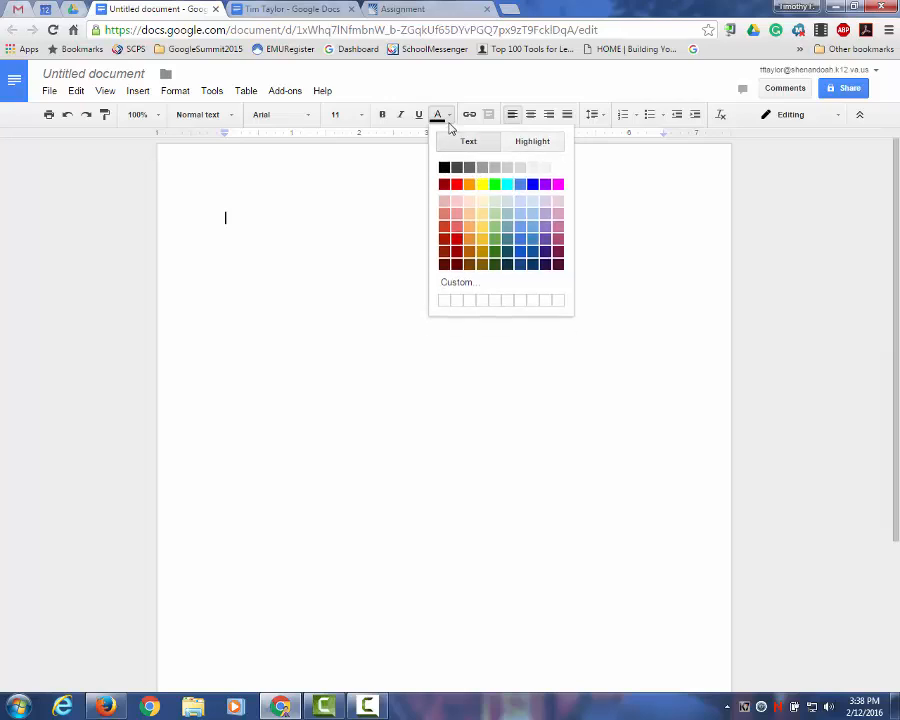
click(594, 195)
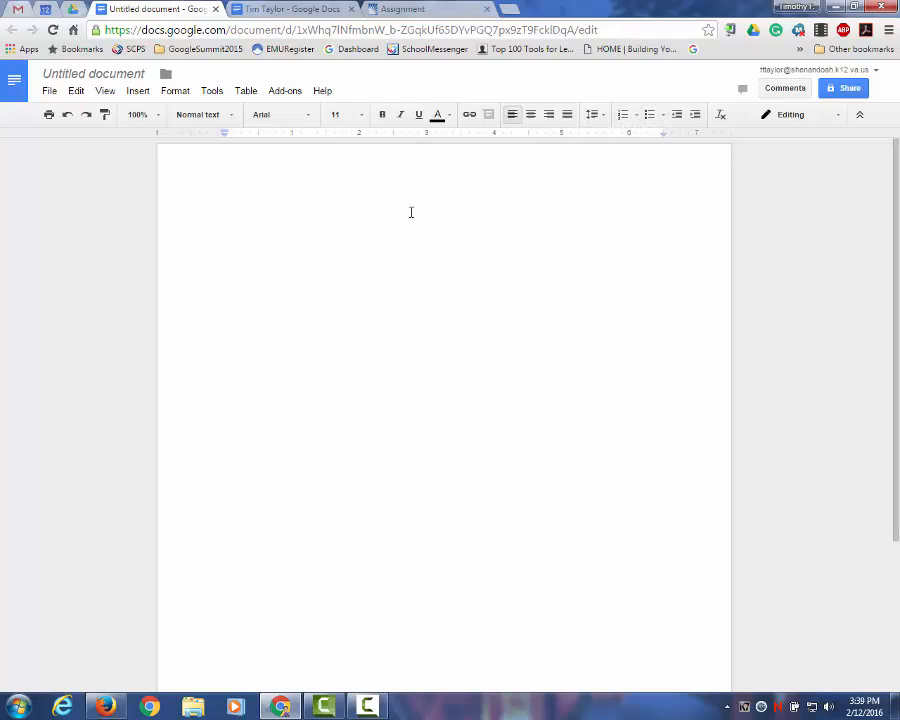
click(48, 92)
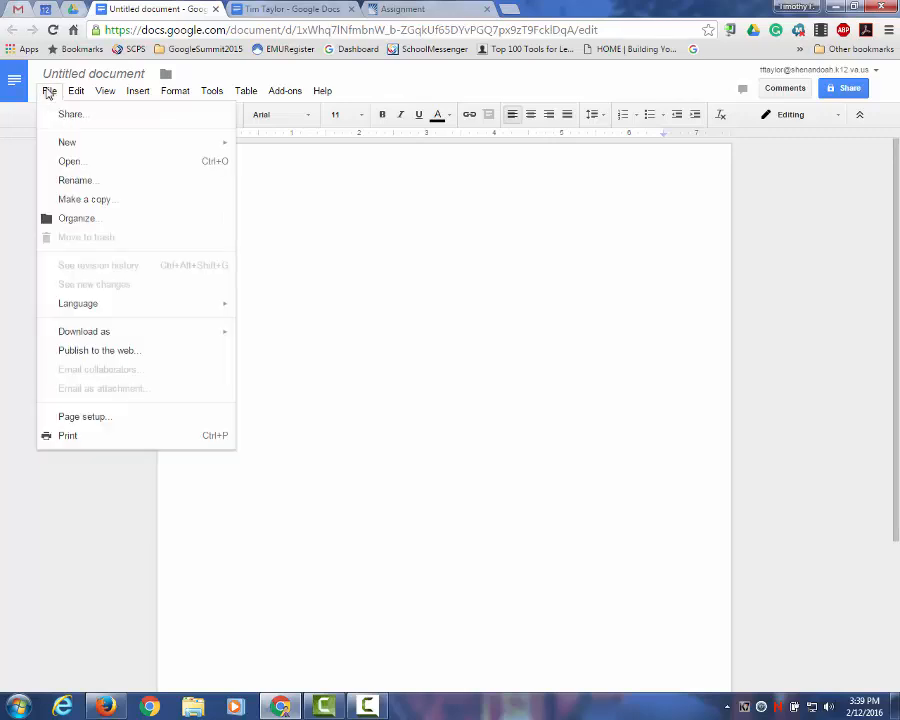
mouse_move(46, 95)
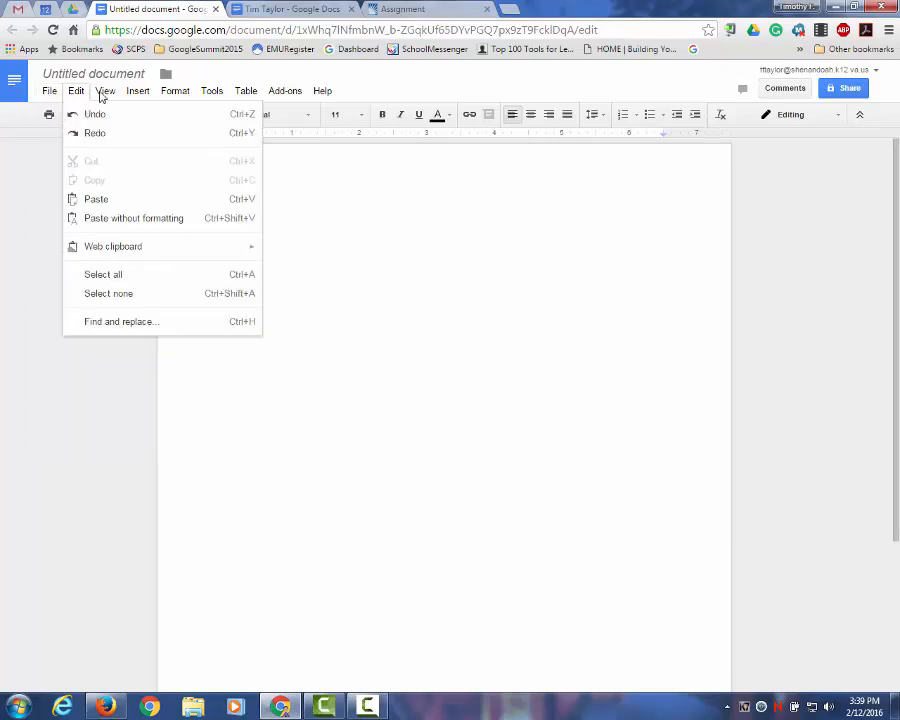
mouse_move(107, 95)
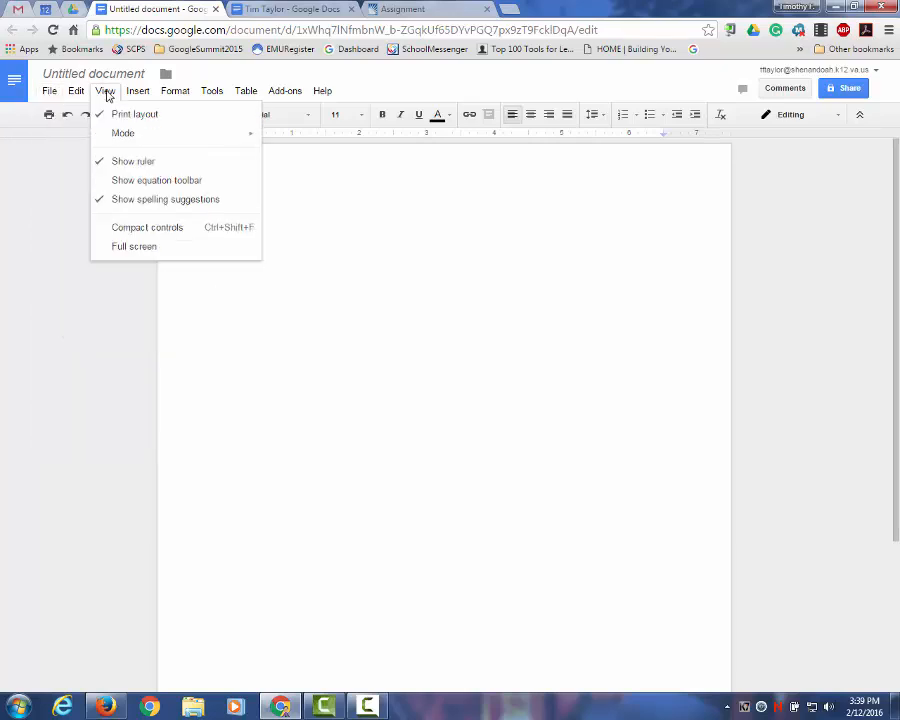
mouse_move(137, 94)
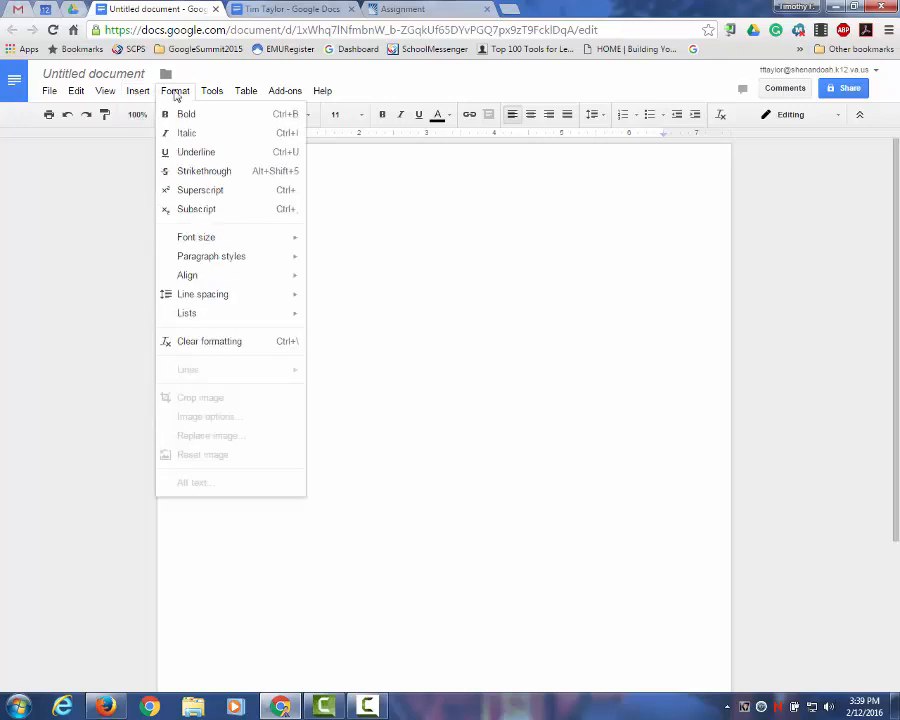
mouse_move(244, 97)
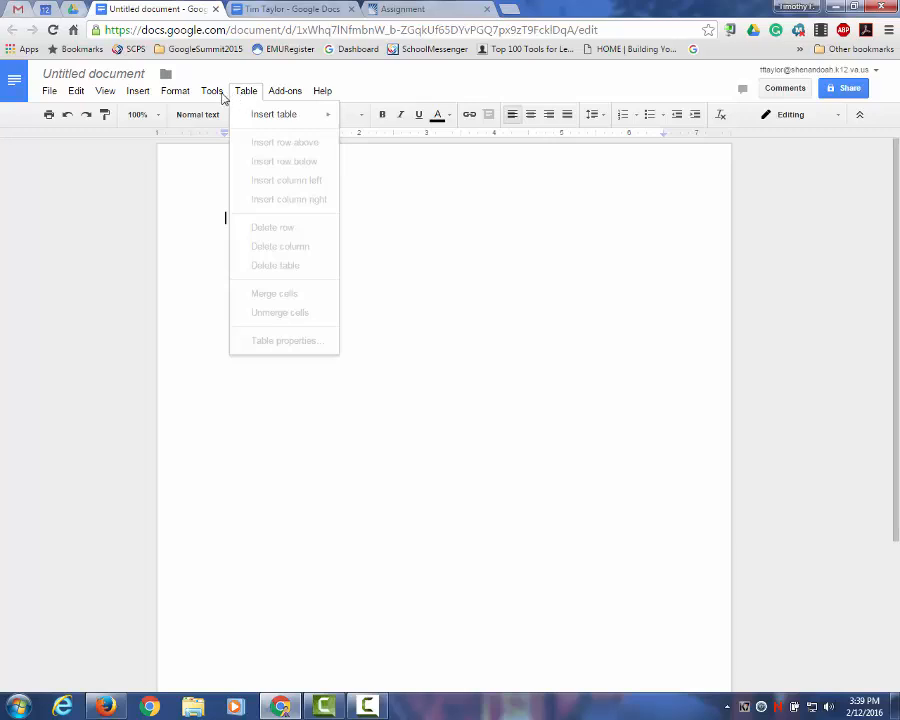
click(390, 258)
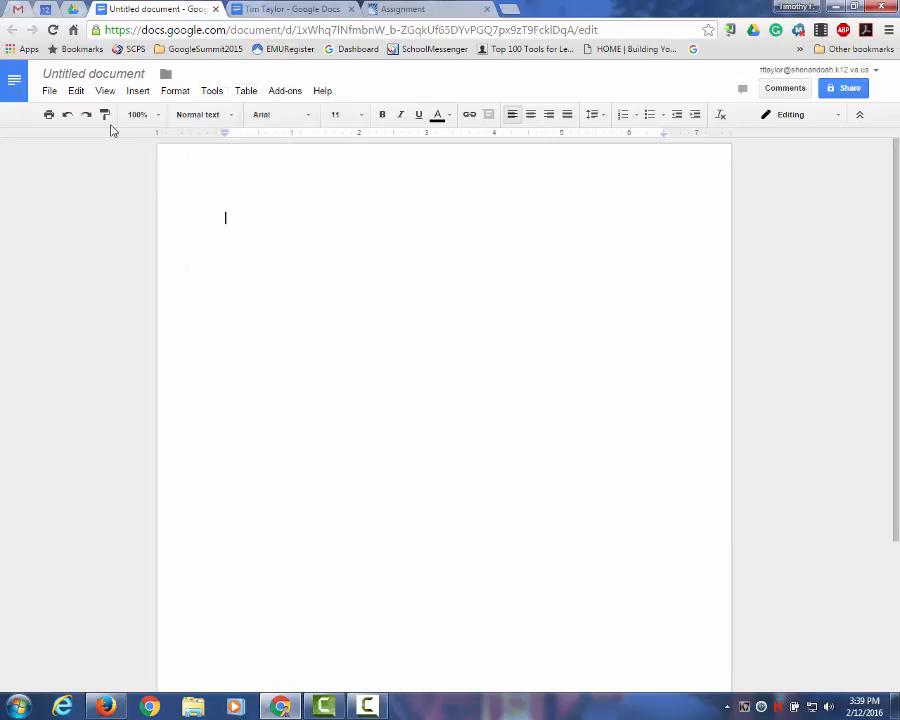
Step: Retitle the untitled document with the bio author's name
click(112, 75)
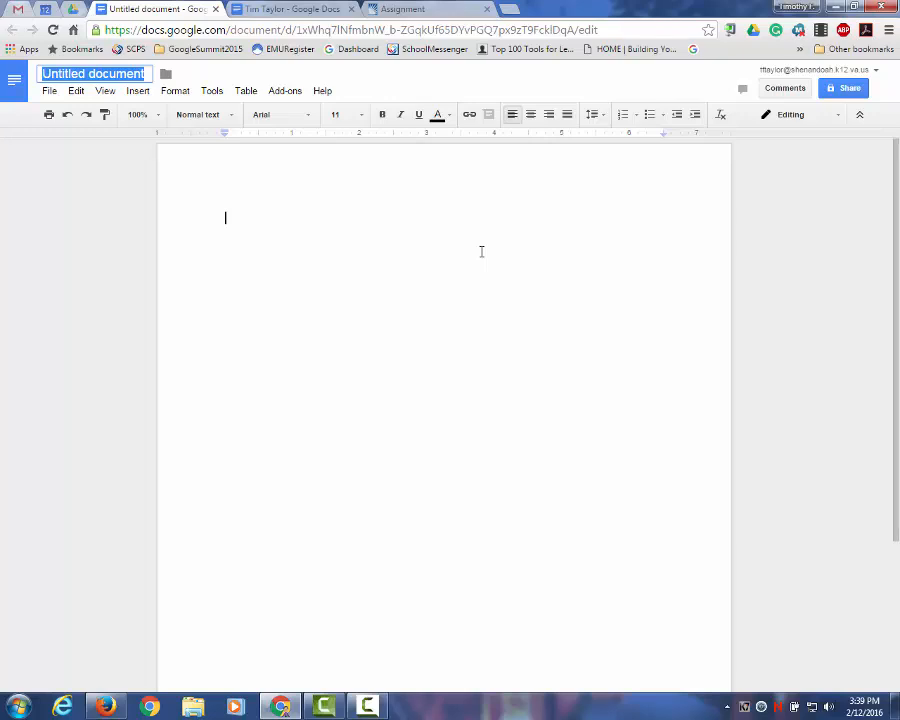
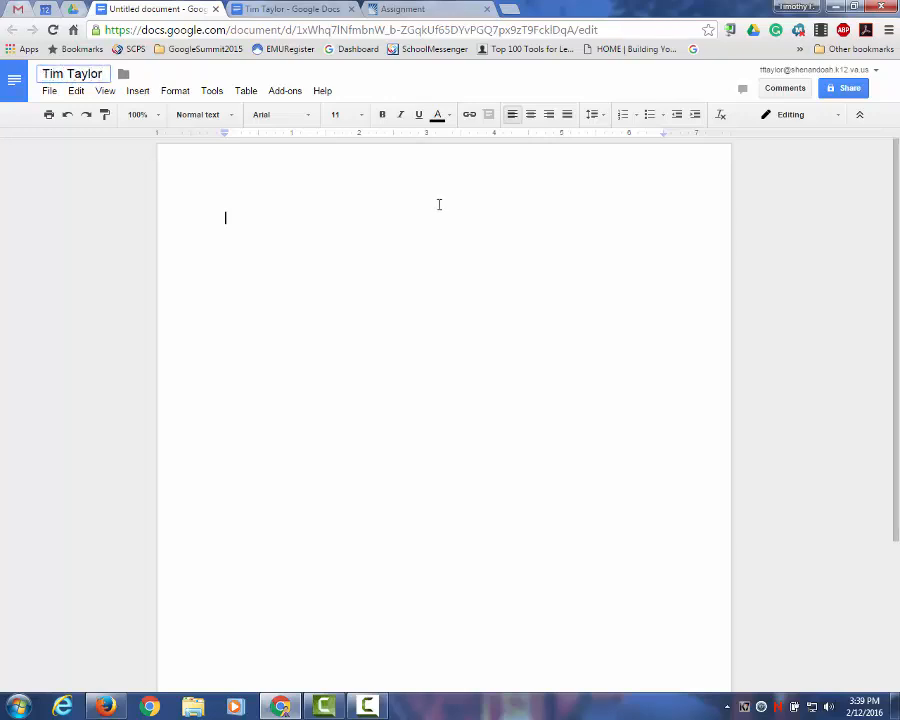
key(Return)
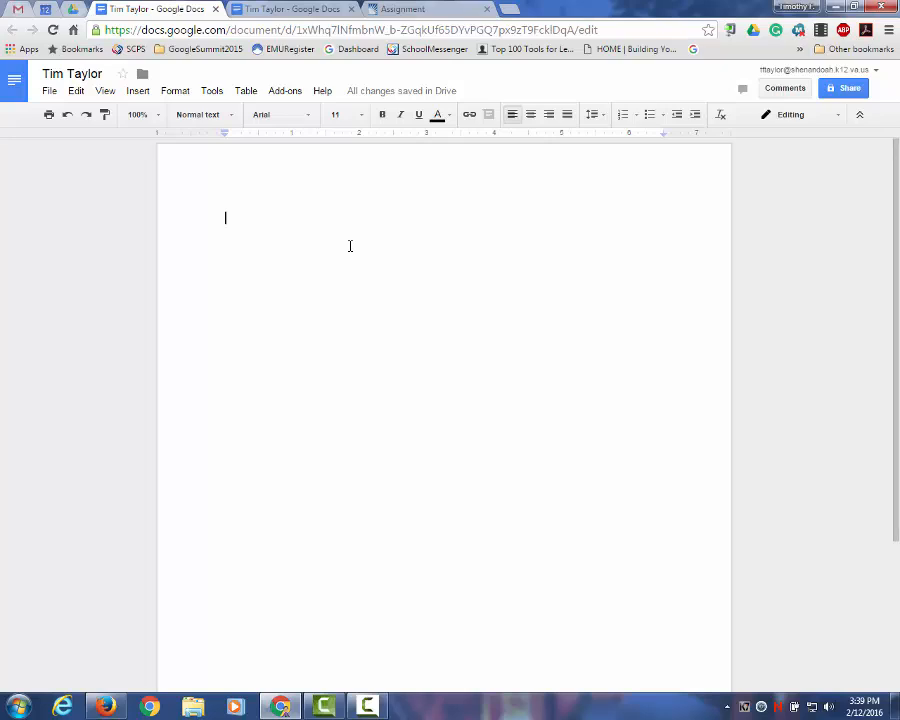
Step: Compare the two same-named document tabs and close the empty duplicate
click(303, 13)
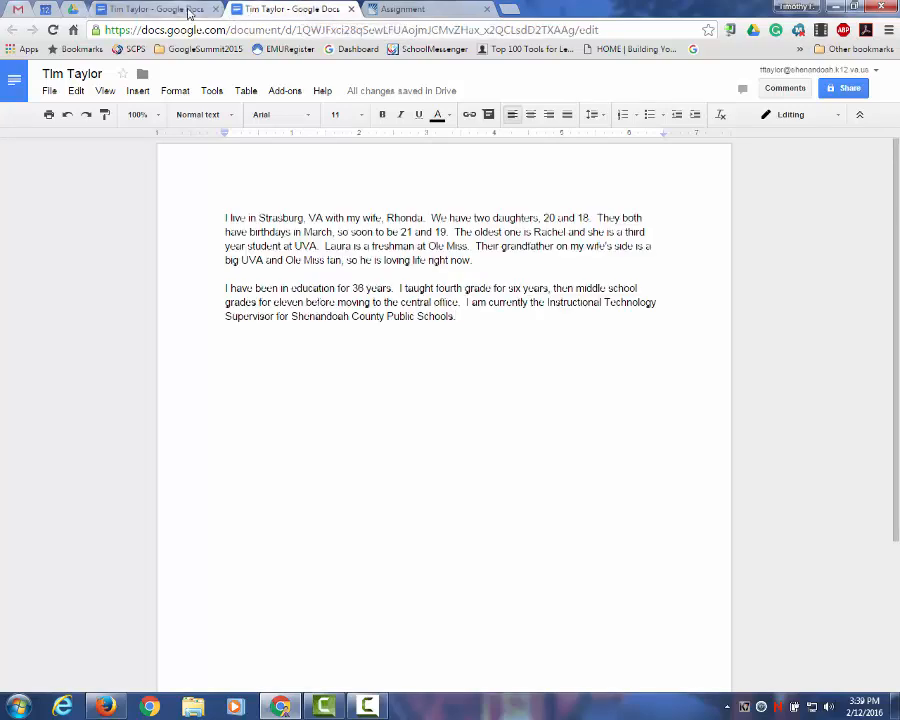
click(188, 13)
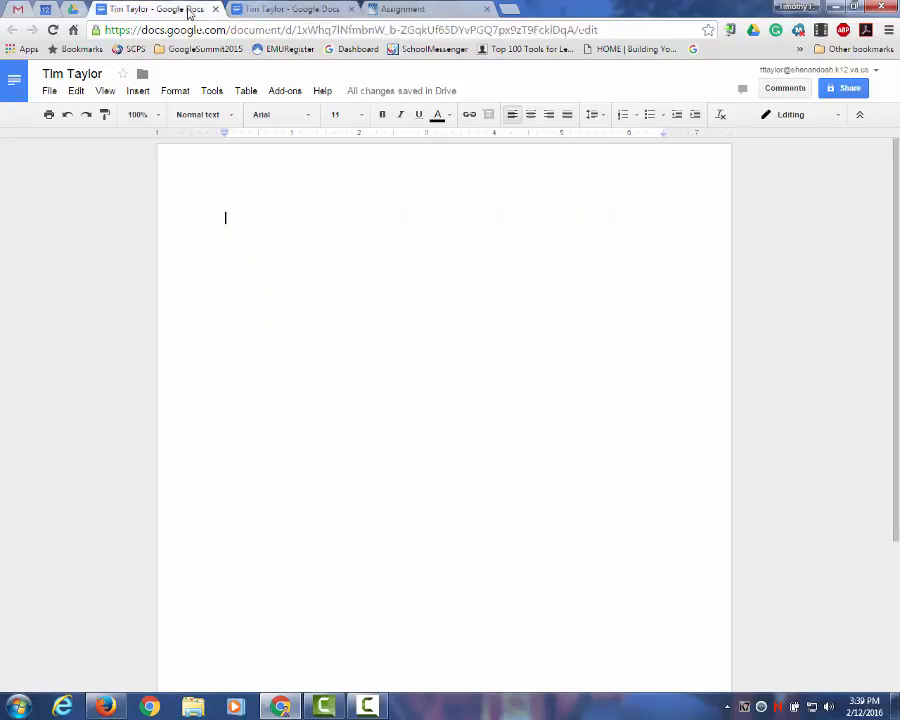
click(265, 12)
click(177, 12)
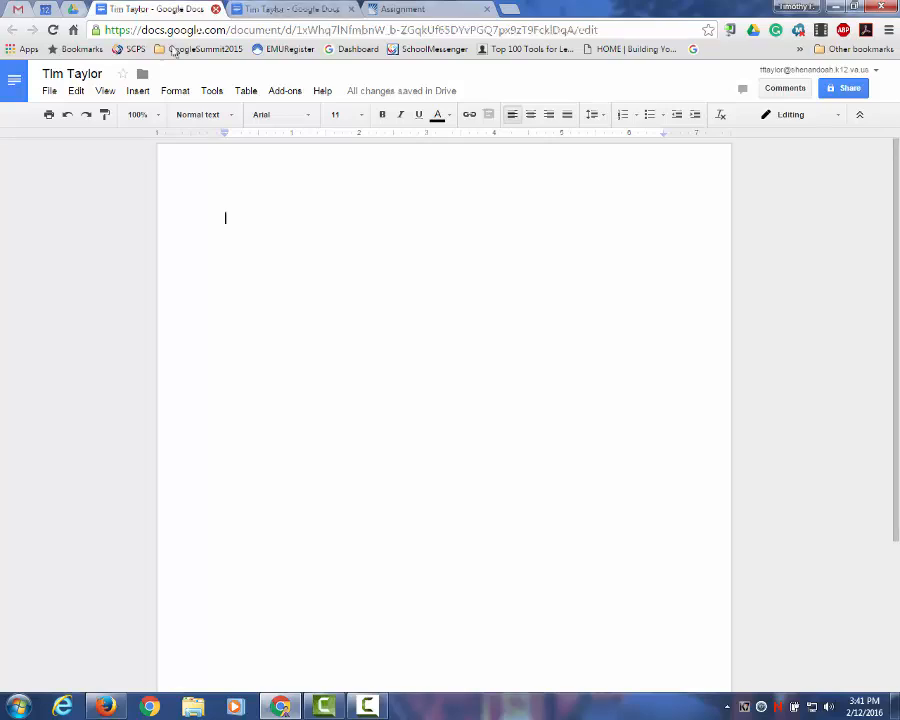
click(215, 9)
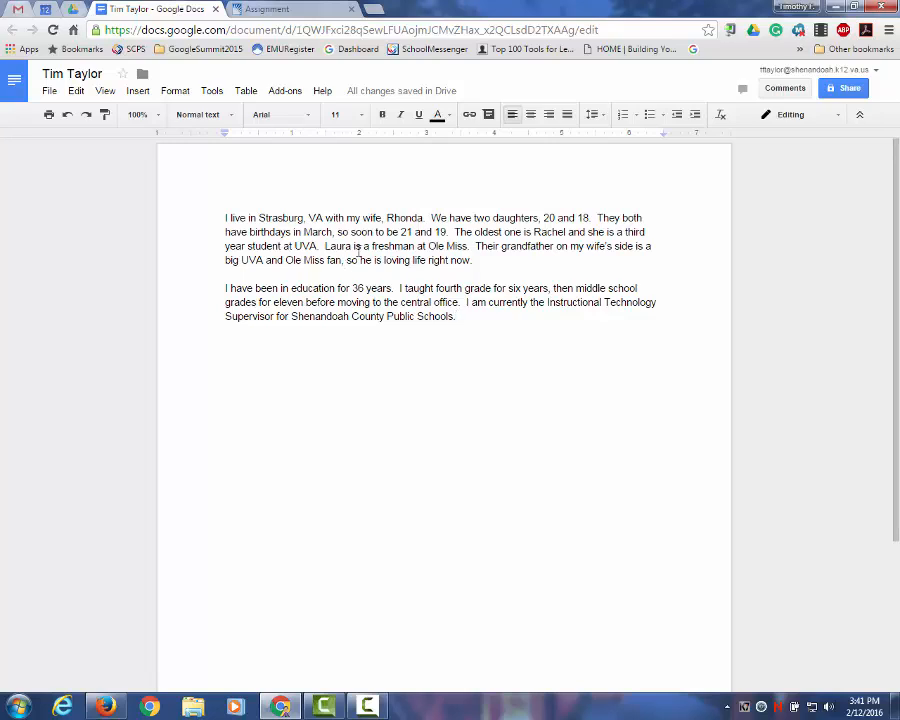
click(316, 246)
double_click(310, 246)
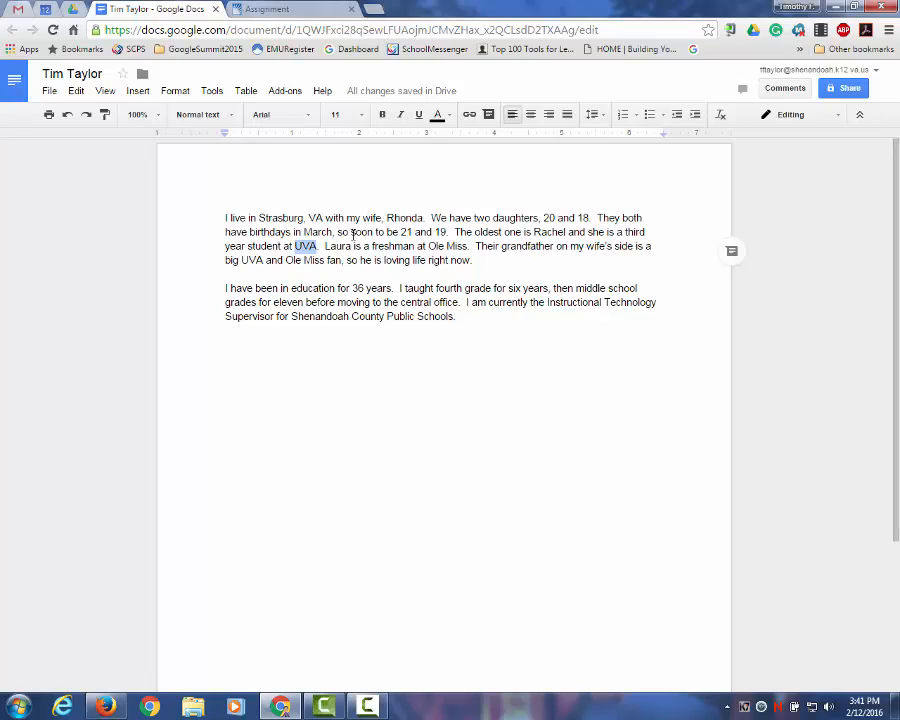
click(472, 116)
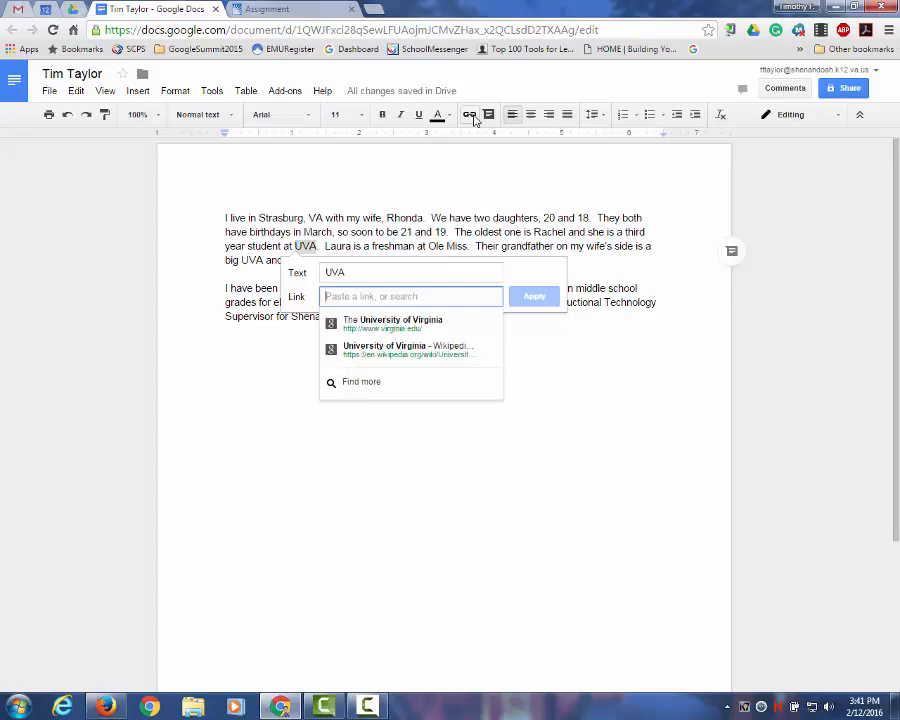
click(406, 328)
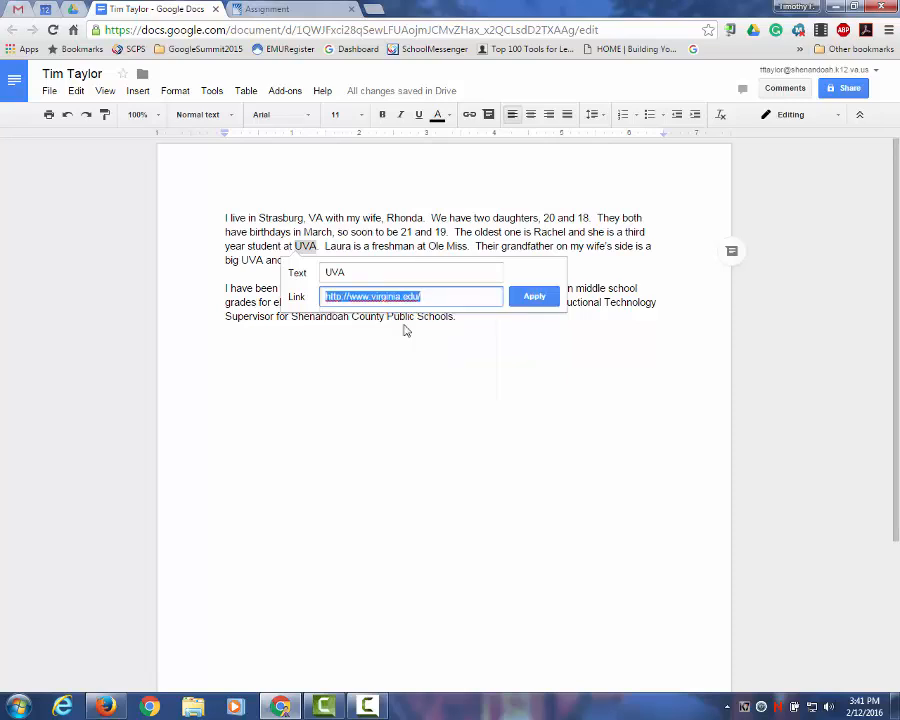
click(533, 297)
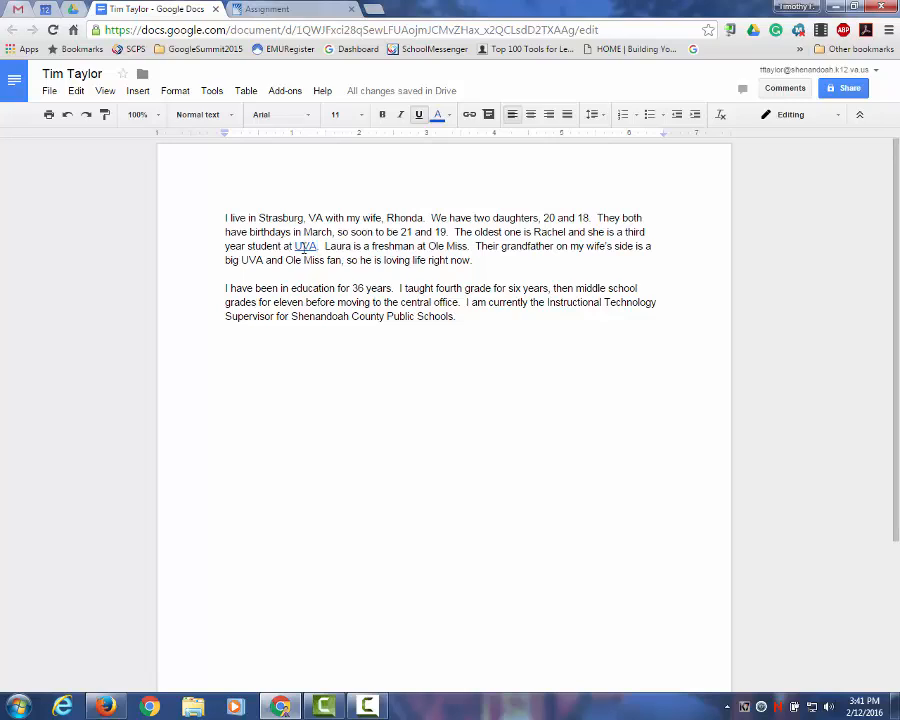
click(305, 248)
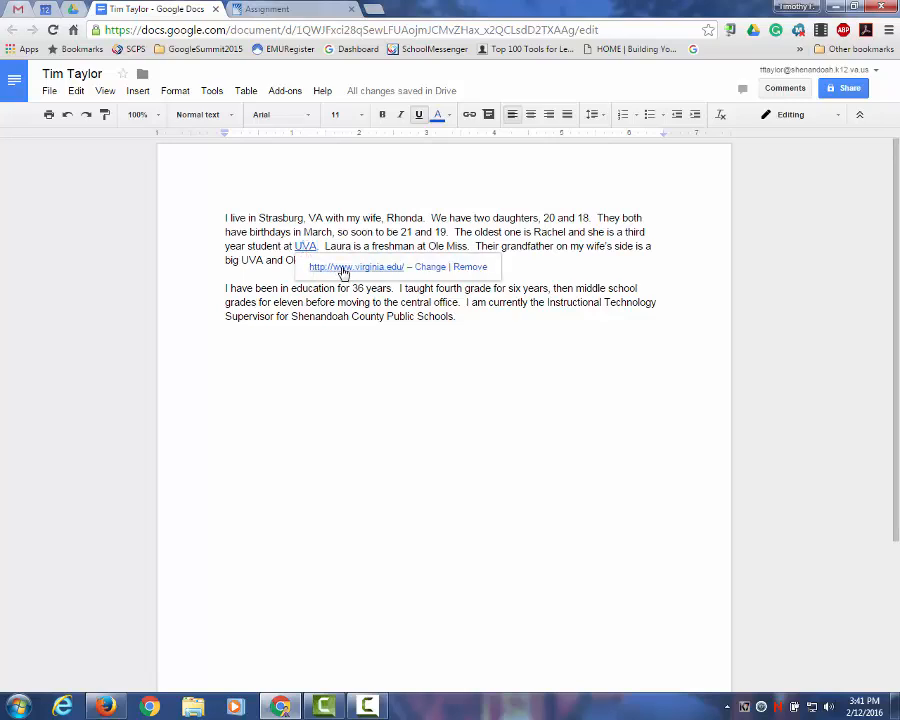
click(349, 346)
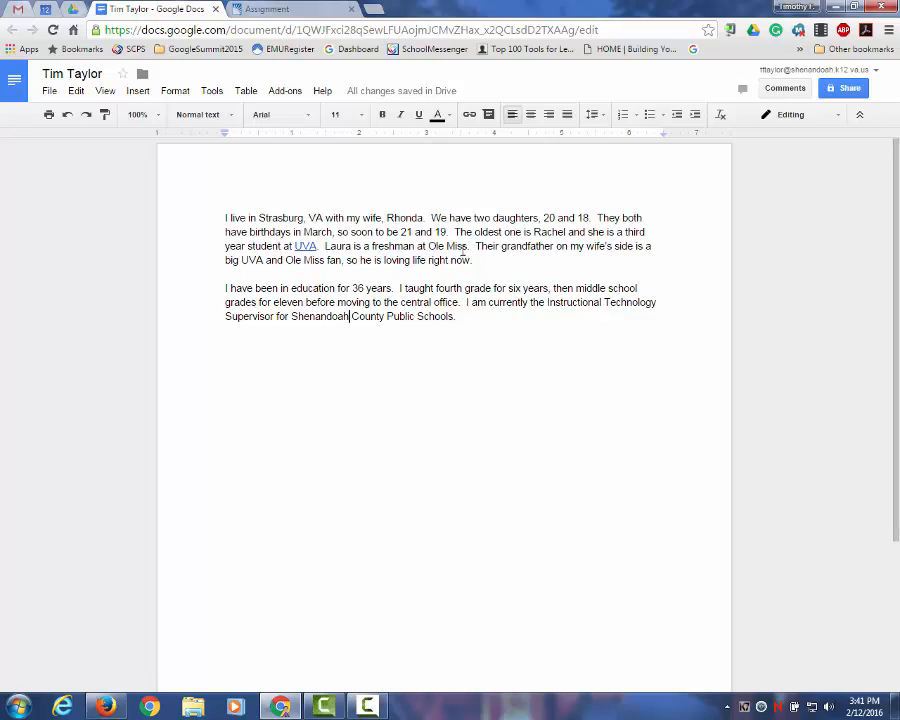
drag(467, 248, 431, 249)
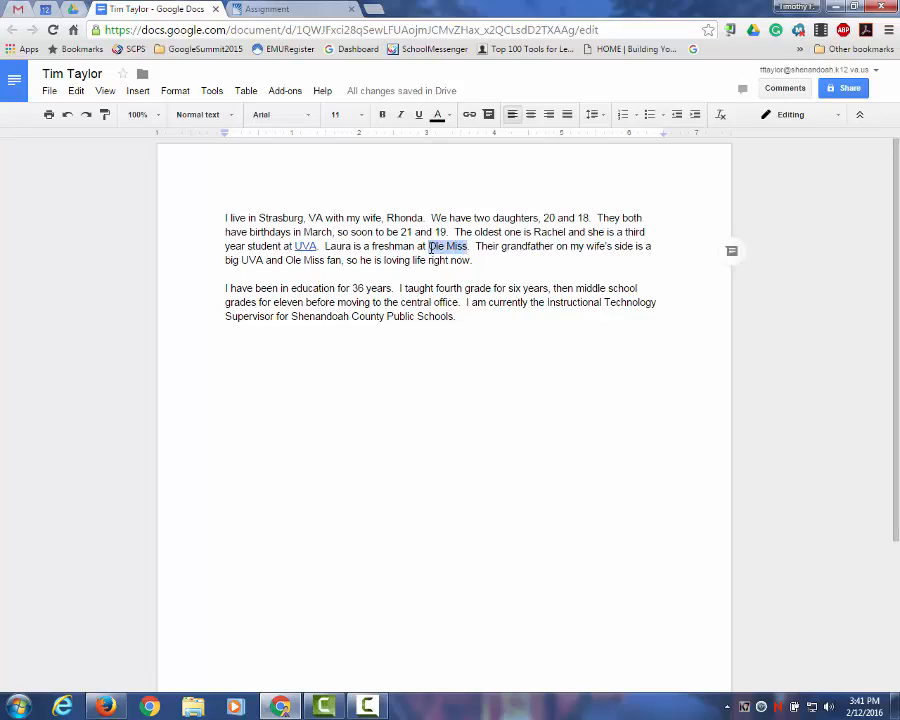
click(469, 115)
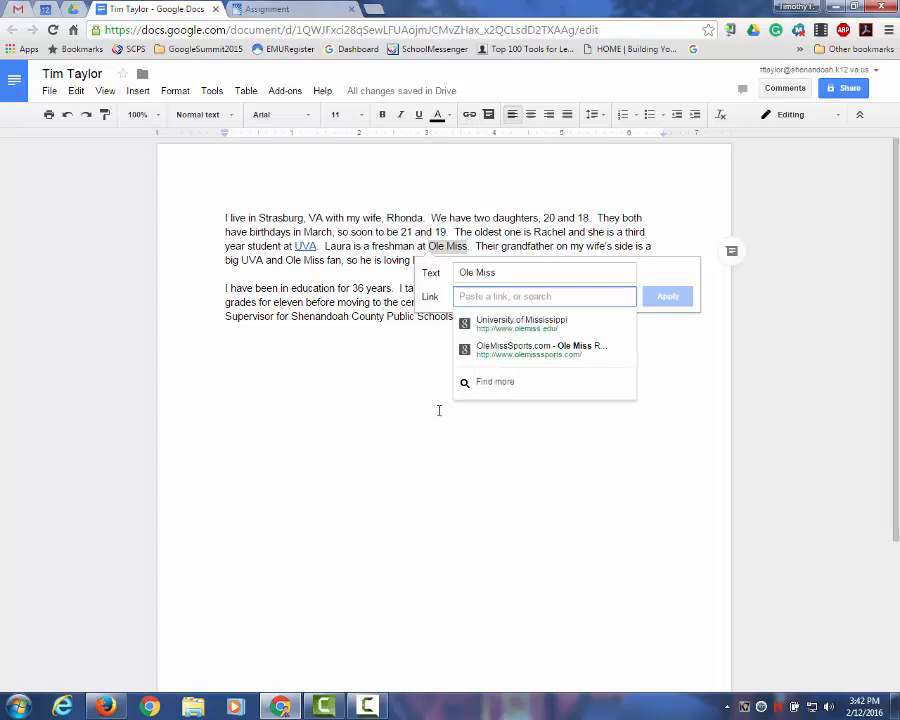
click(527, 330)
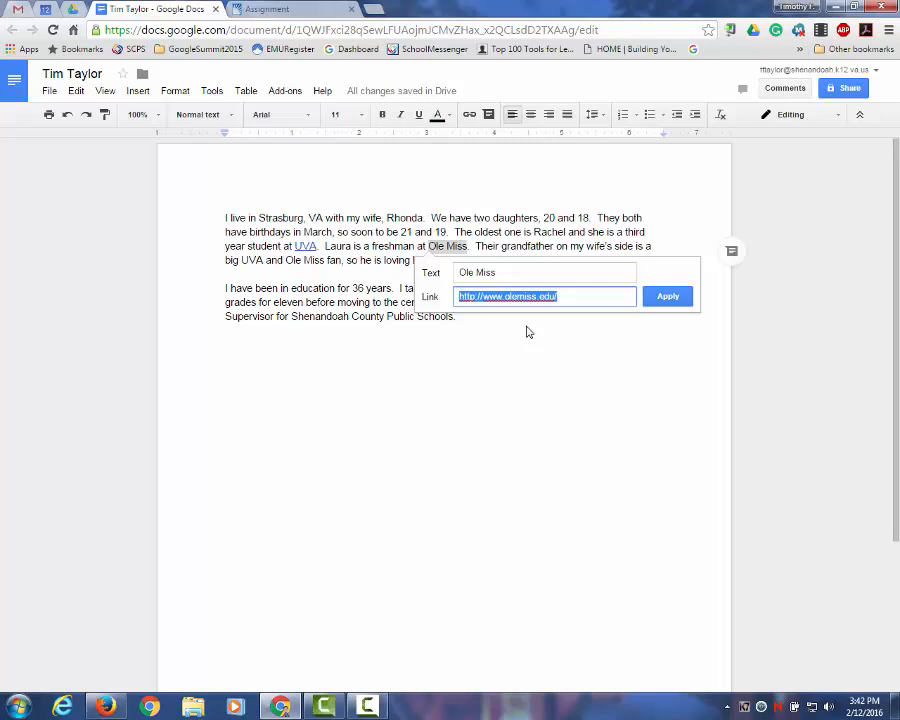
click(660, 299)
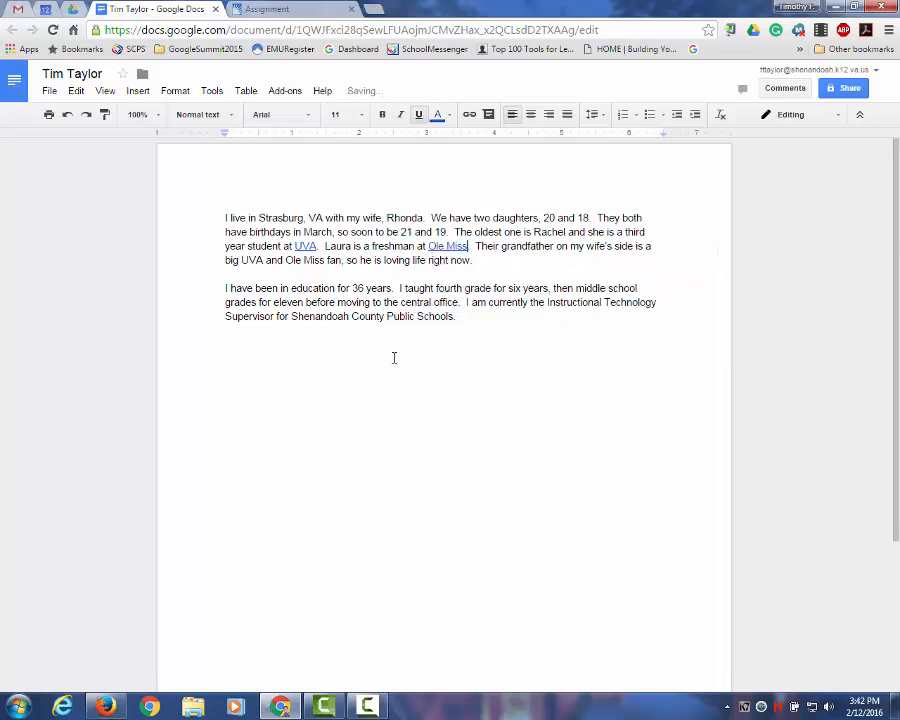
Step: Add two blank lines after the final paragraph ending 'Public Schools.'
click(417, 377)
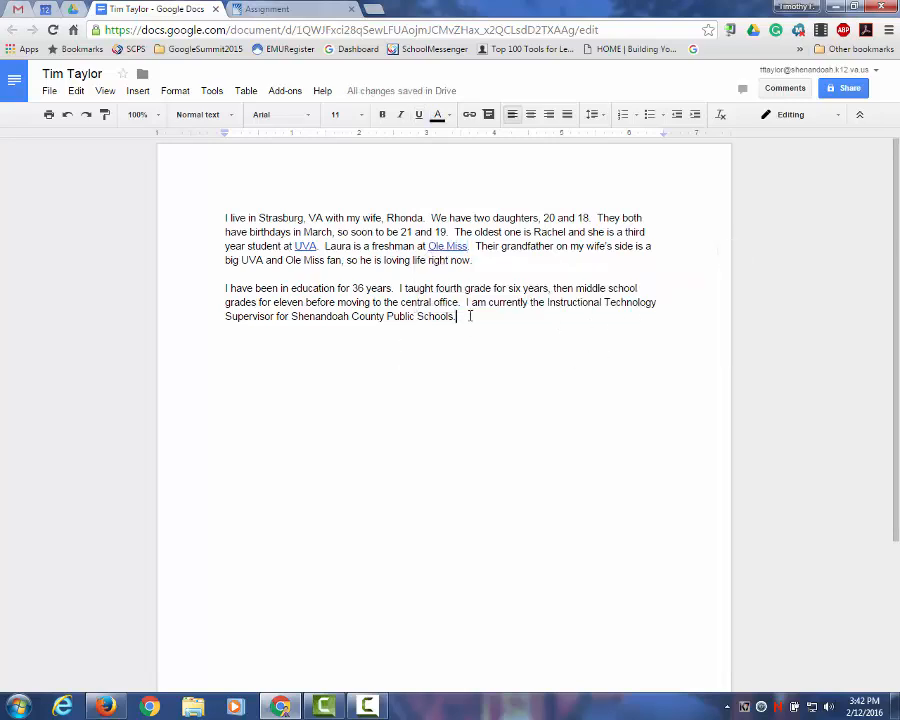
click(469, 316)
key(Return)
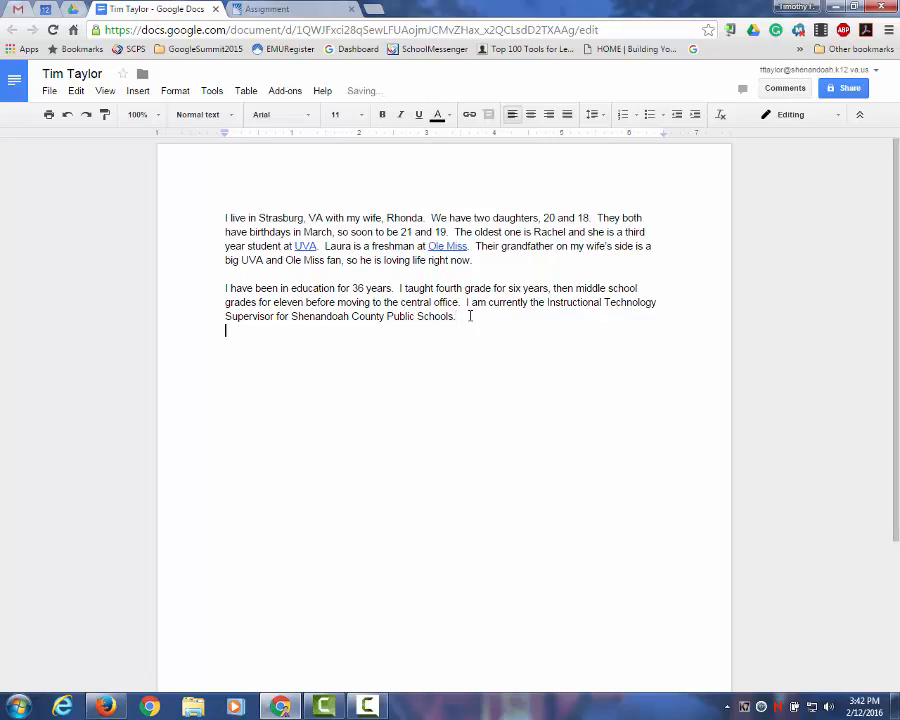
key(Return)
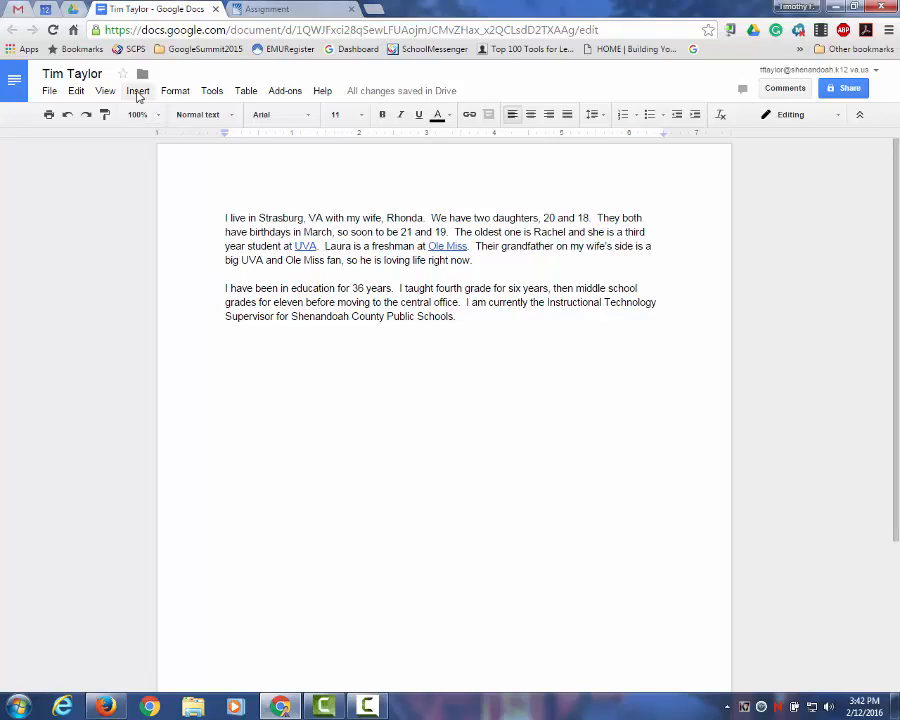
Step: Open the Insert image picker and switch to images stored in Google Drive
click(138, 91)
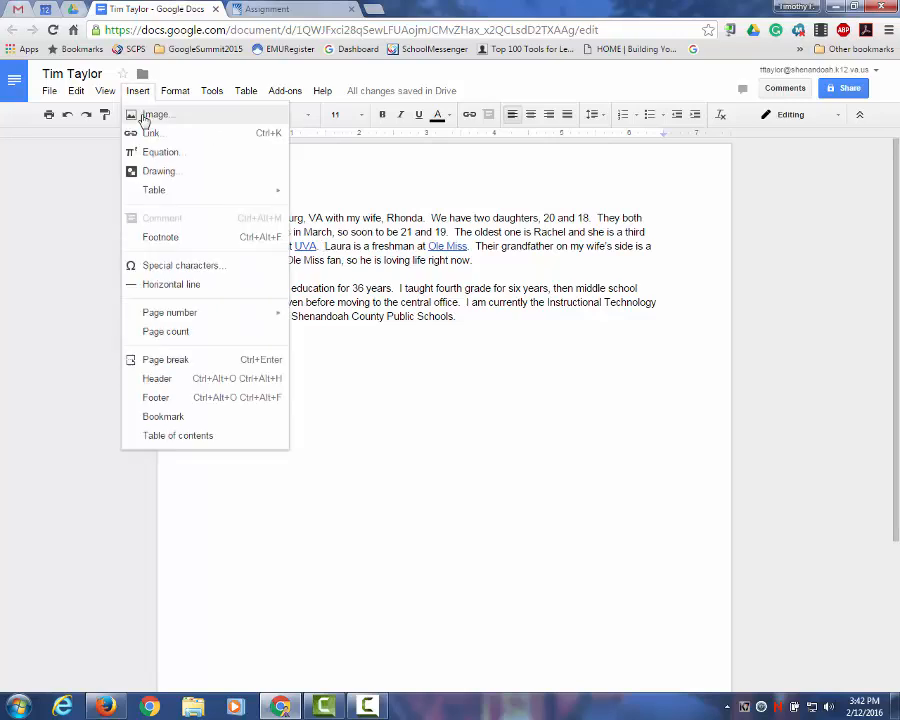
click(140, 116)
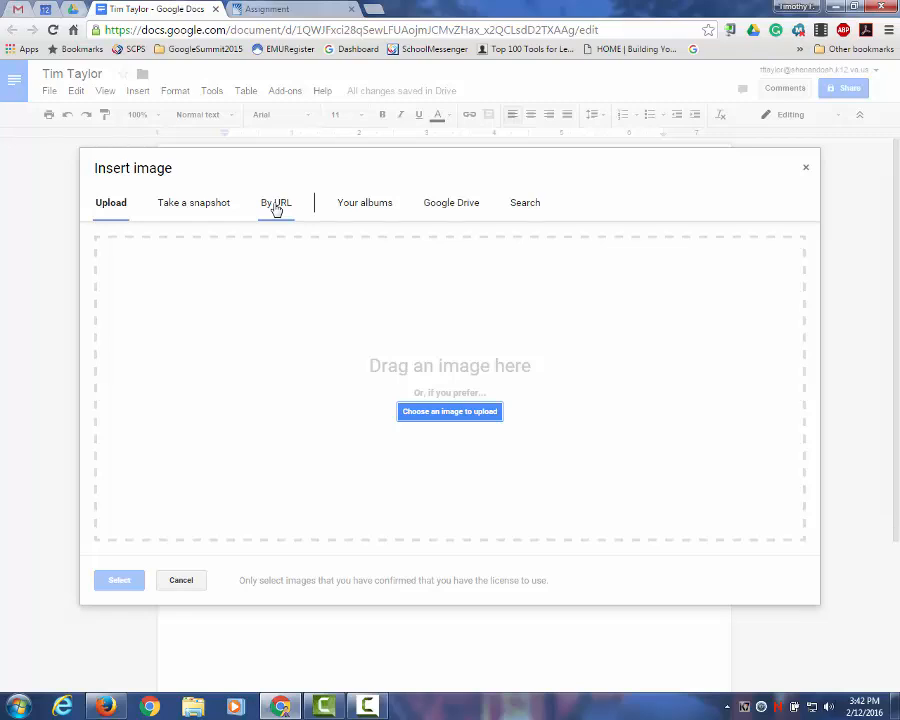
click(369, 207)
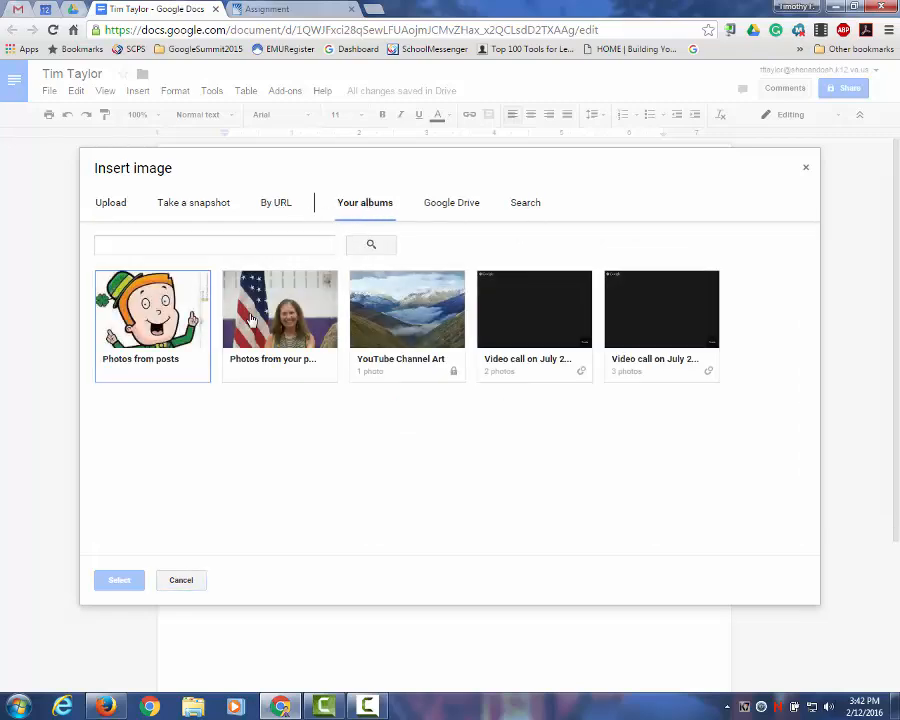
click(445, 207)
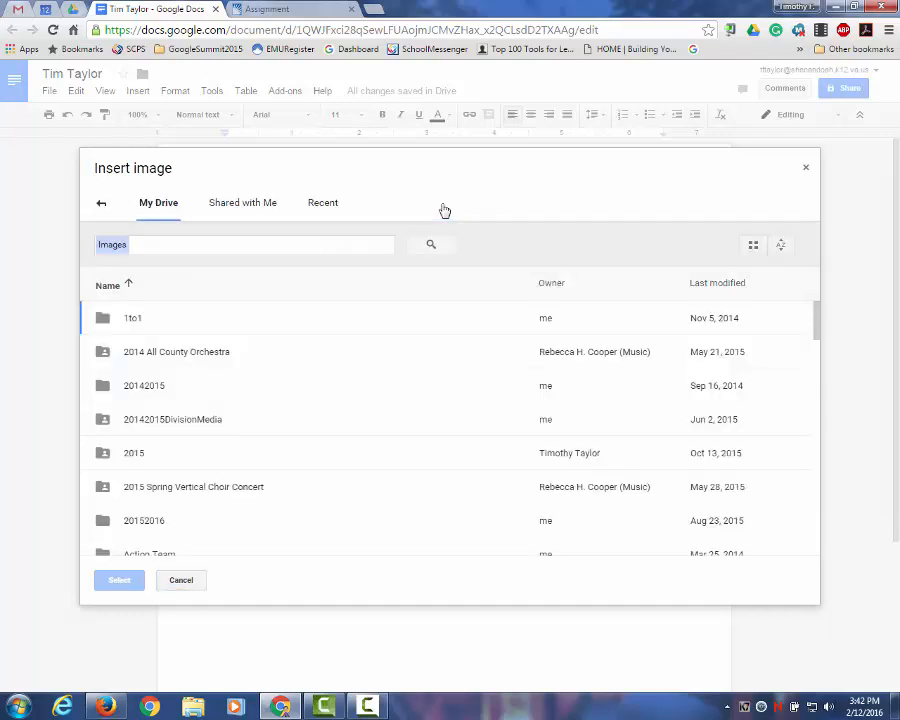
scroll(227, 375, down, 5)
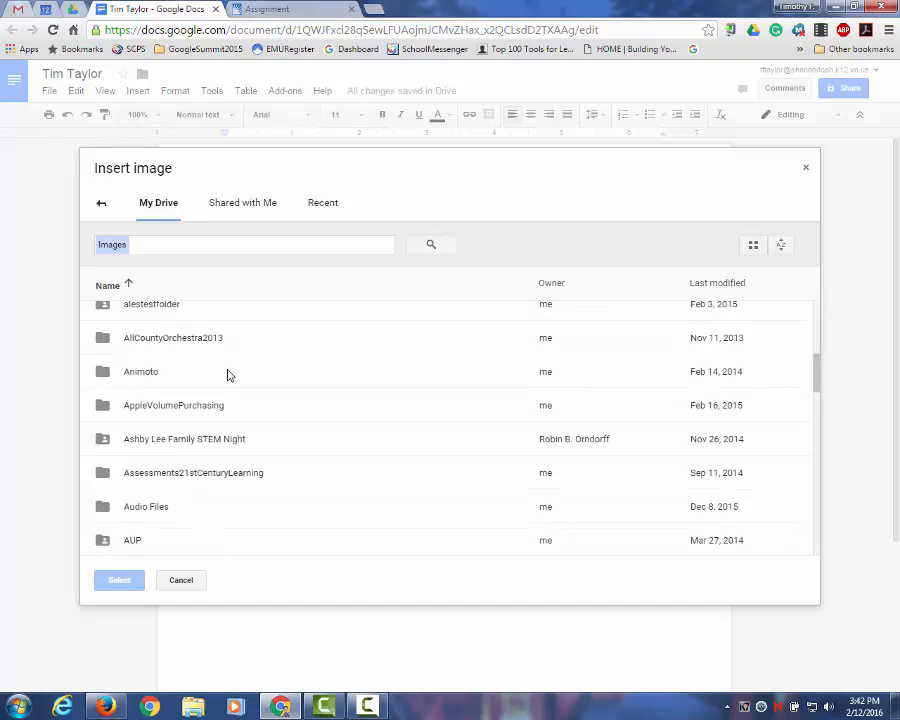
scroll(227, 374, down, 3)
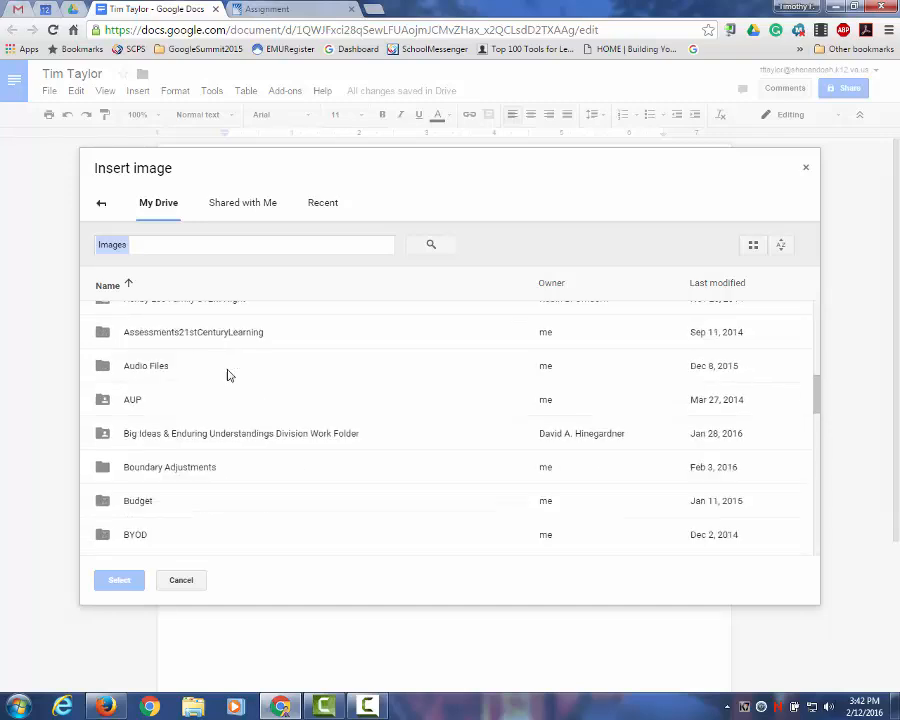
Step: Search Drive images for 'girls' and choose IMG_1370.JPG
click(247, 244)
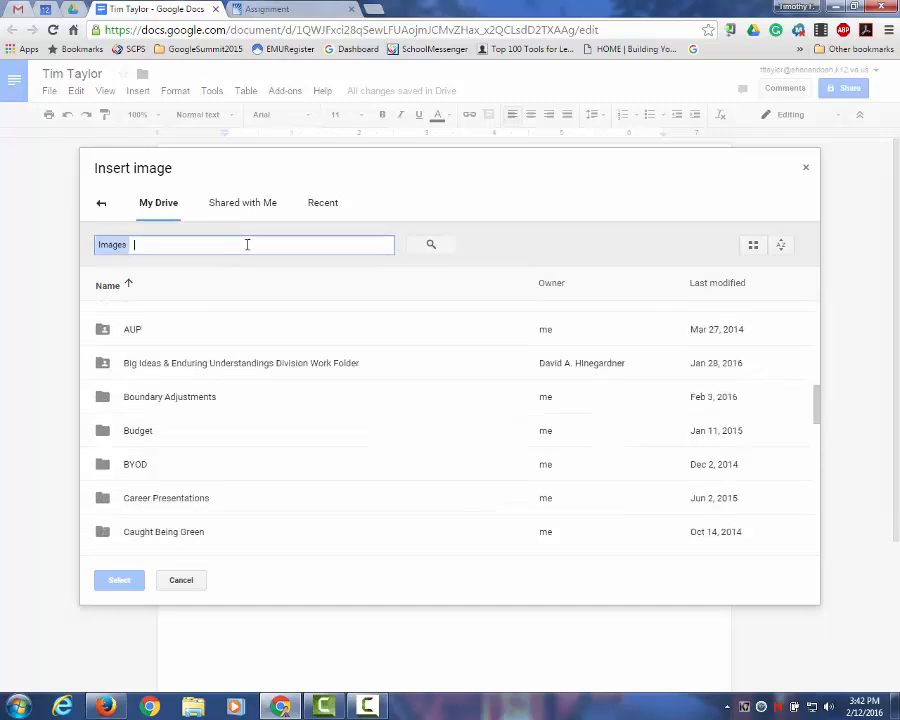
text(girls)
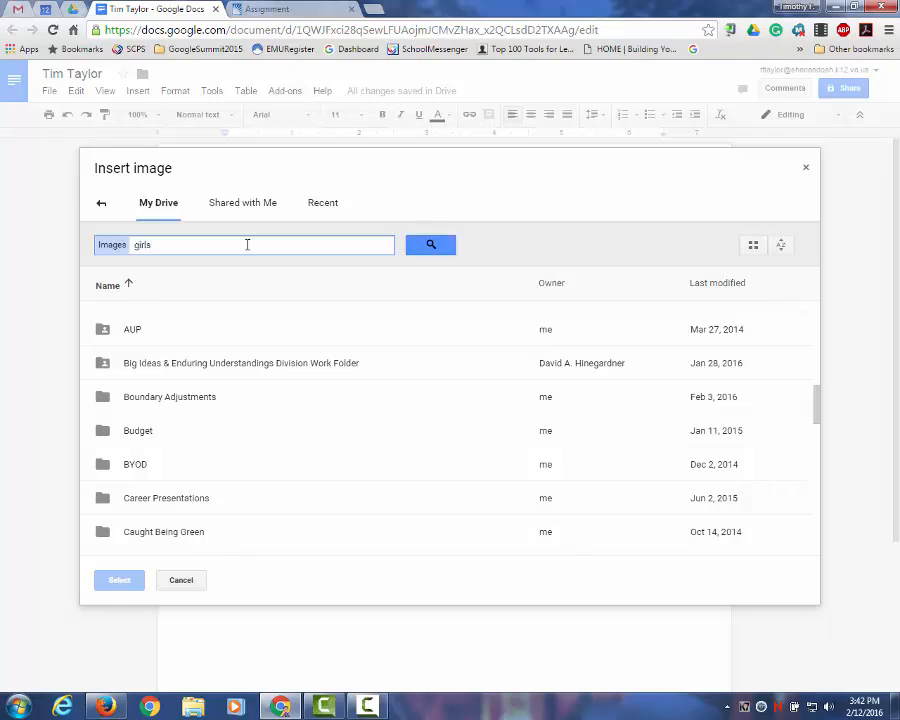
click(428, 244)
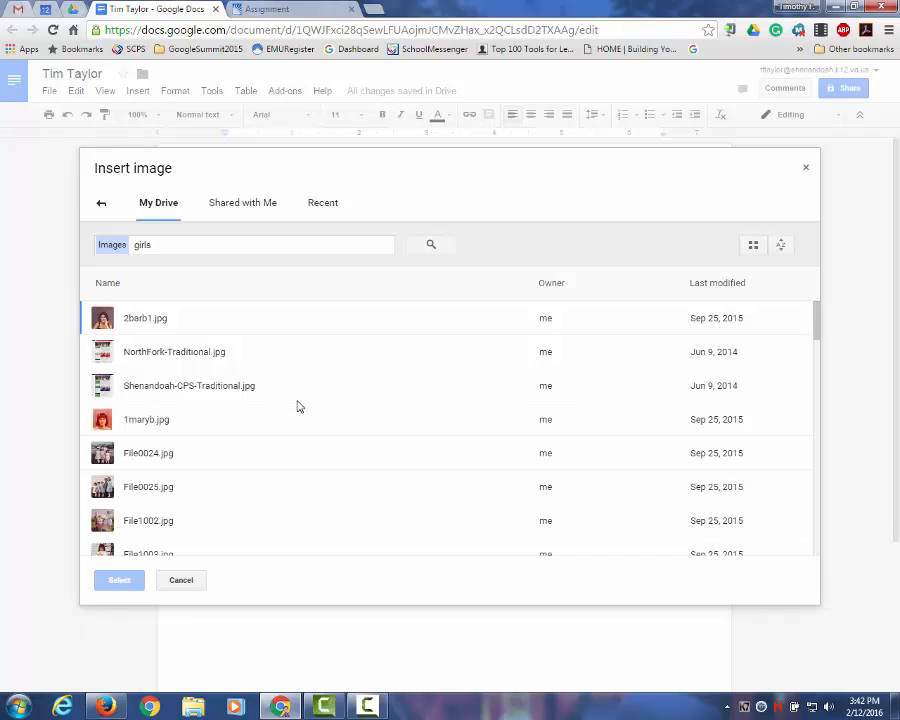
scroll(310, 408, down, 3)
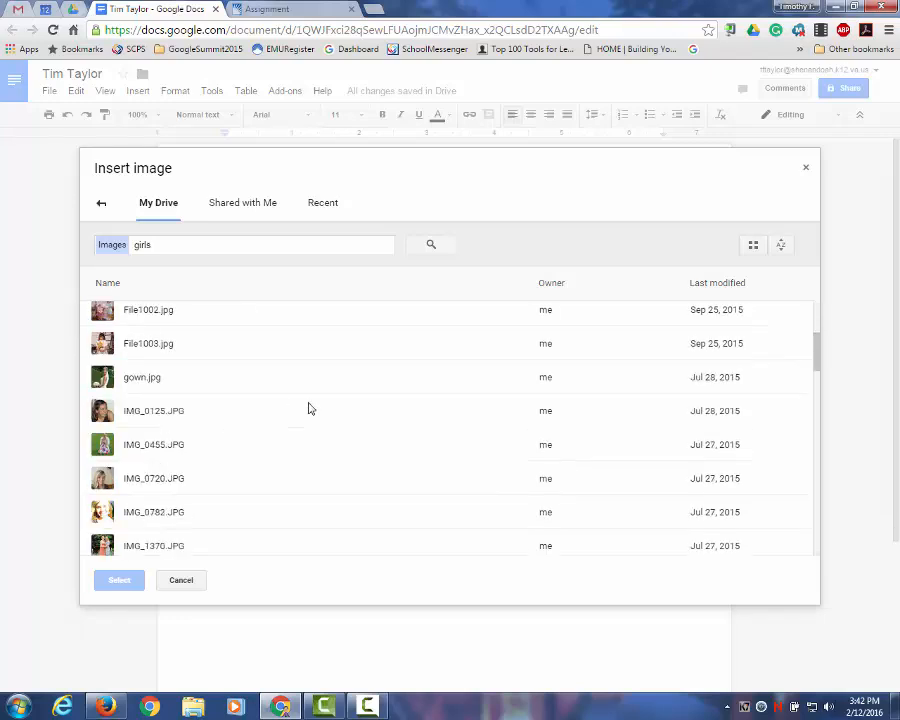
scroll(308, 407, down, 3)
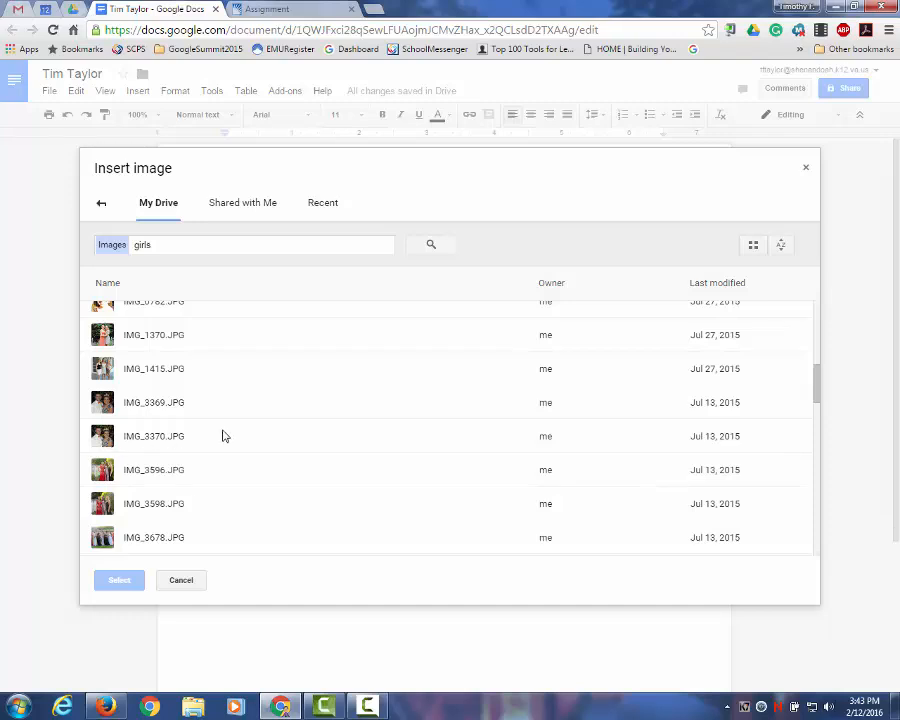
scroll(224, 436, down, 2)
scroll(208, 400, up, 2)
click(108, 343)
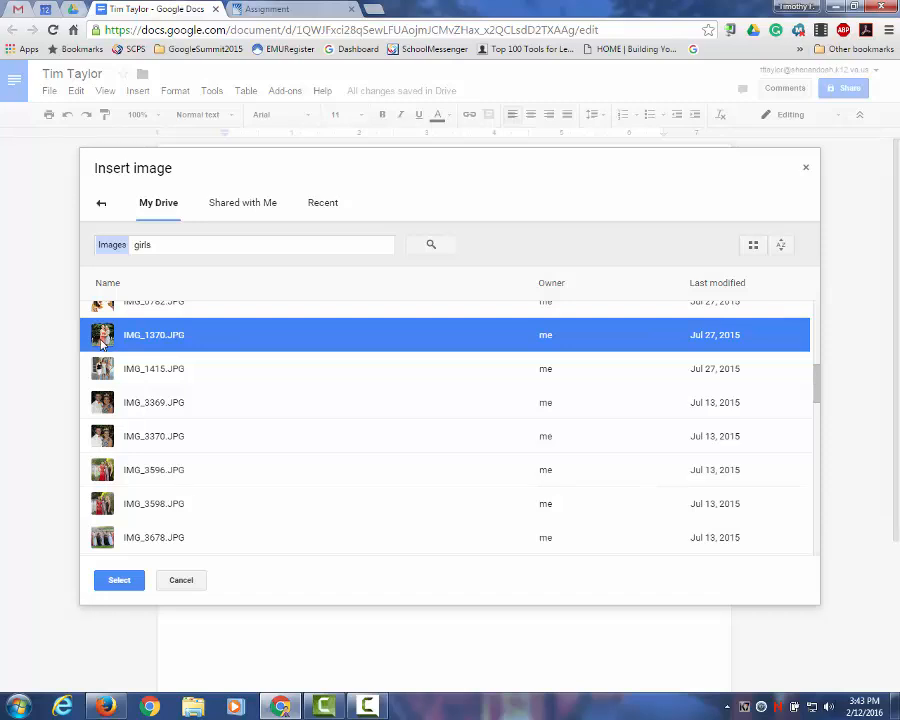
Step: Insert the chosen IMG_1370.JPG photo below the bio
click(120, 584)
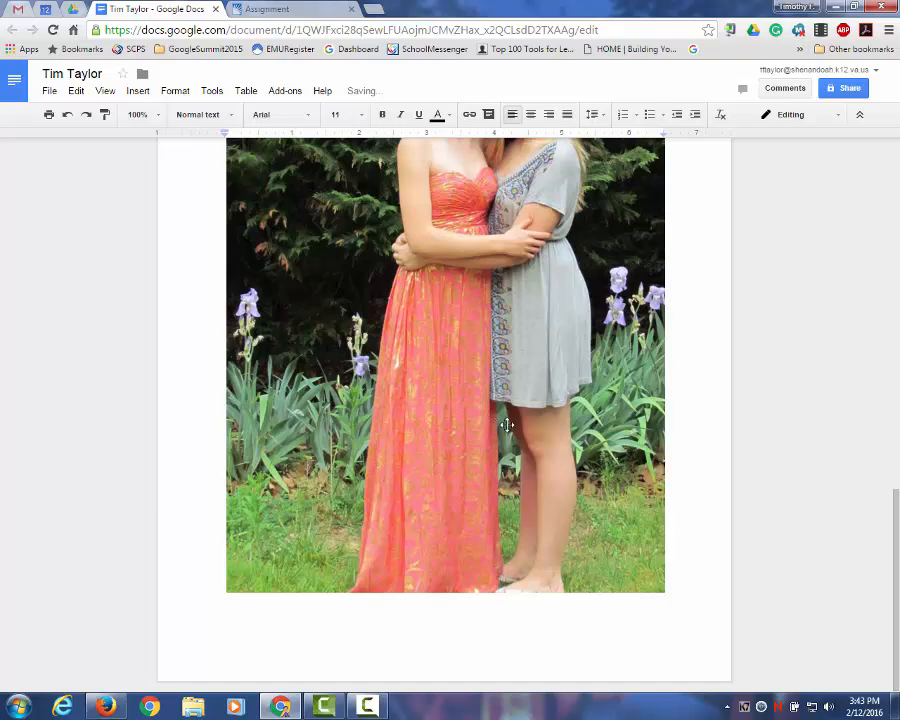
scroll(458, 398, up, 3)
scroll(507, 425, down, 1)
scroll(507, 425, down, 1)
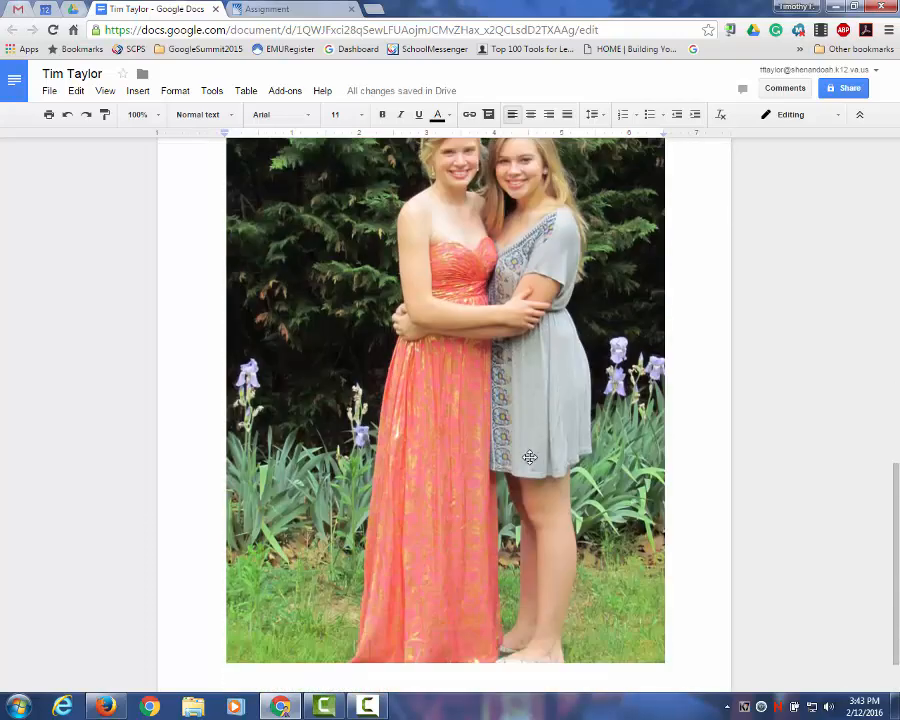
Step: Shrink the photo to a small thumbnail by dragging its corner handle, then deselect it
click(528, 458)
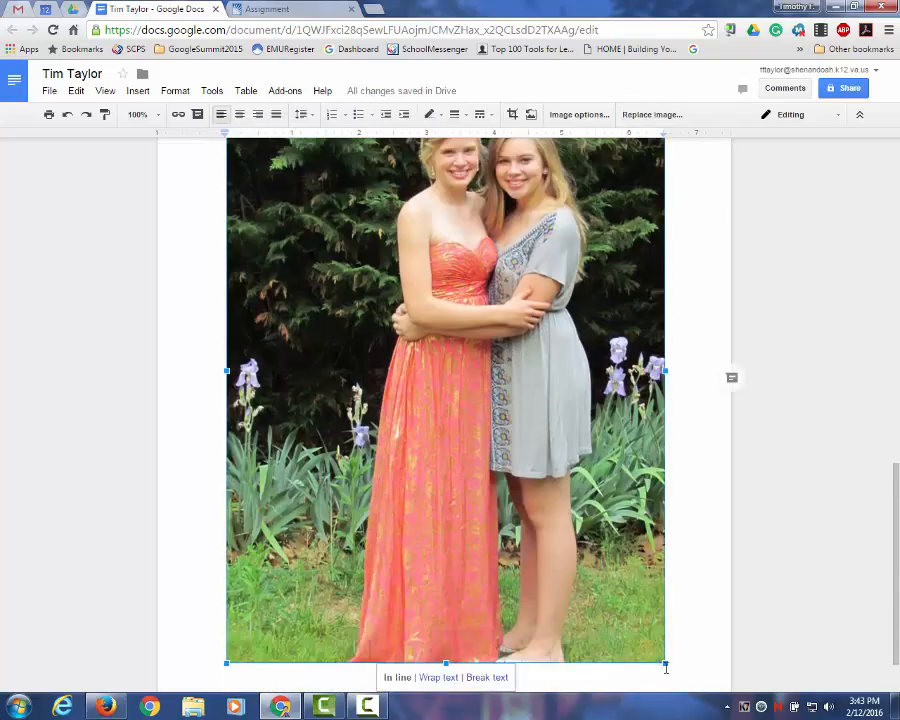
drag(665, 660, 337, 281)
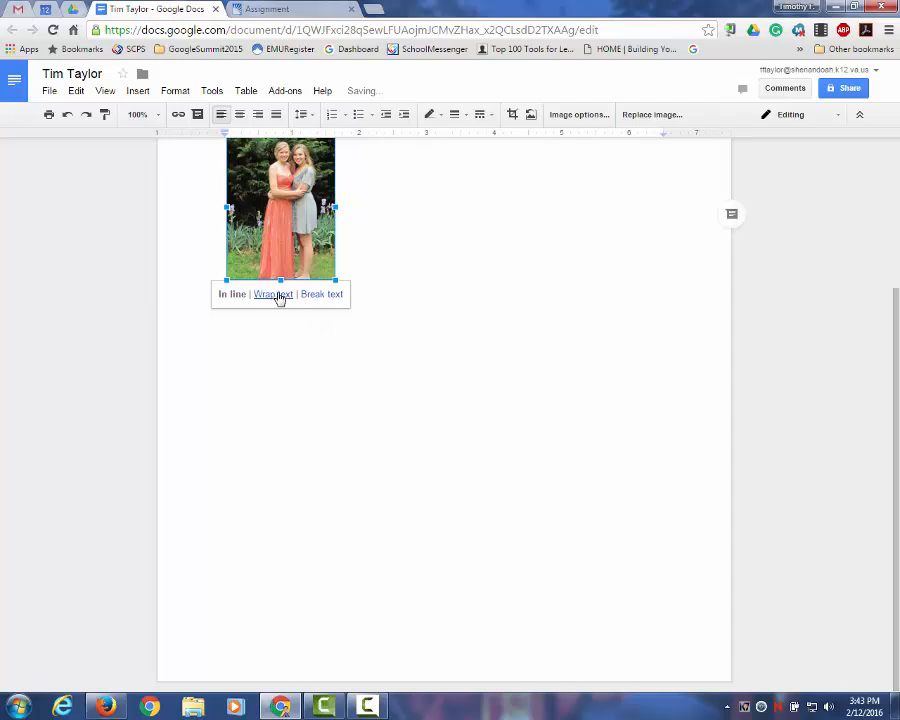
scroll(440, 380, up, 2)
click(390, 381)
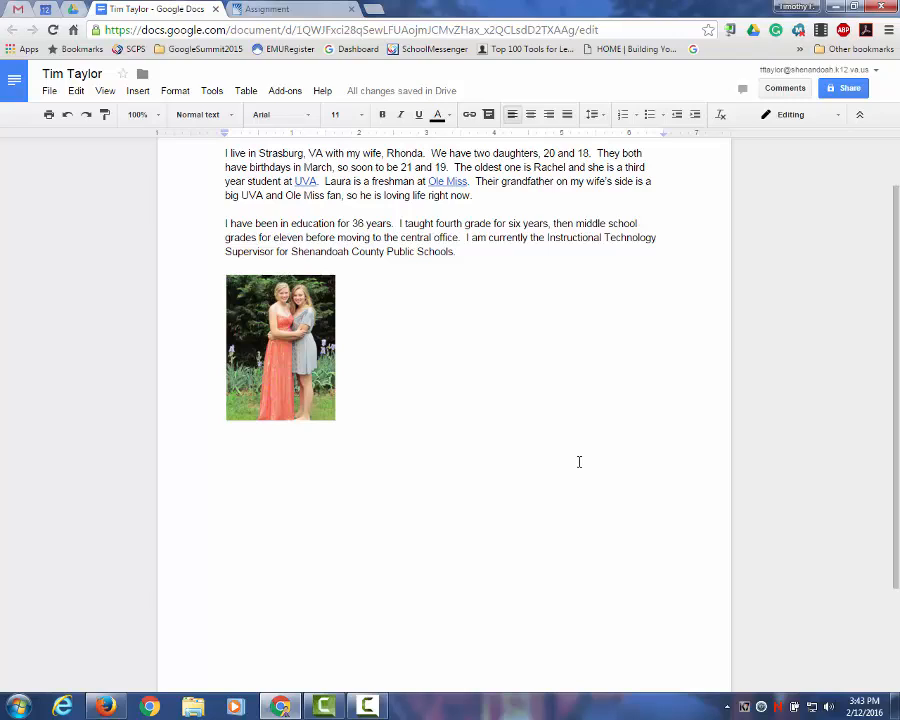
scroll(562, 502, up, 2)
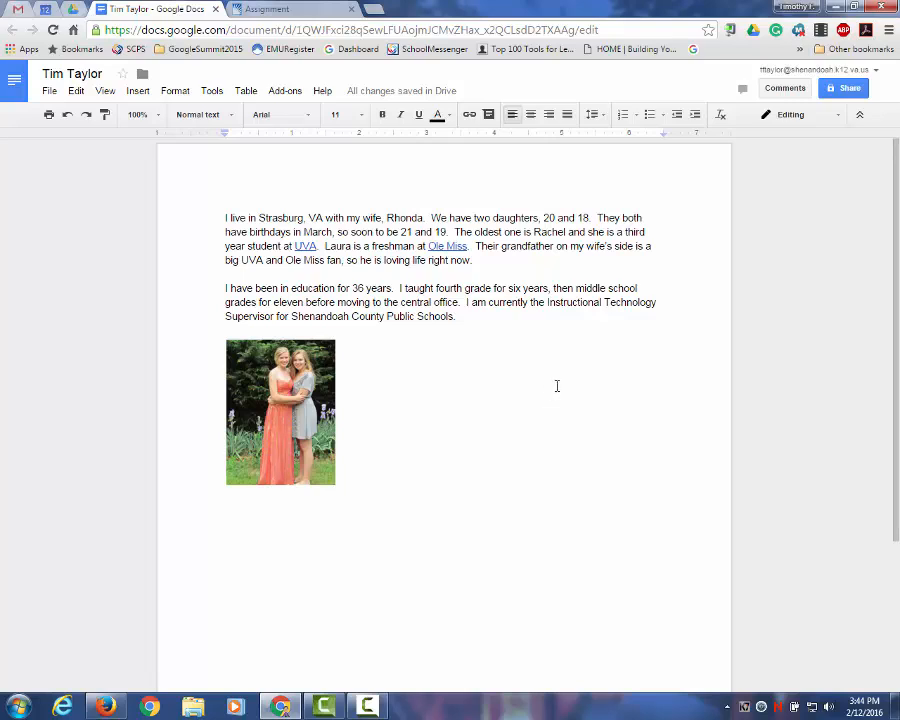
Step: Open the bio's Share dialog, then switch to the Moodle assignment listing classmates' addresses
click(848, 89)
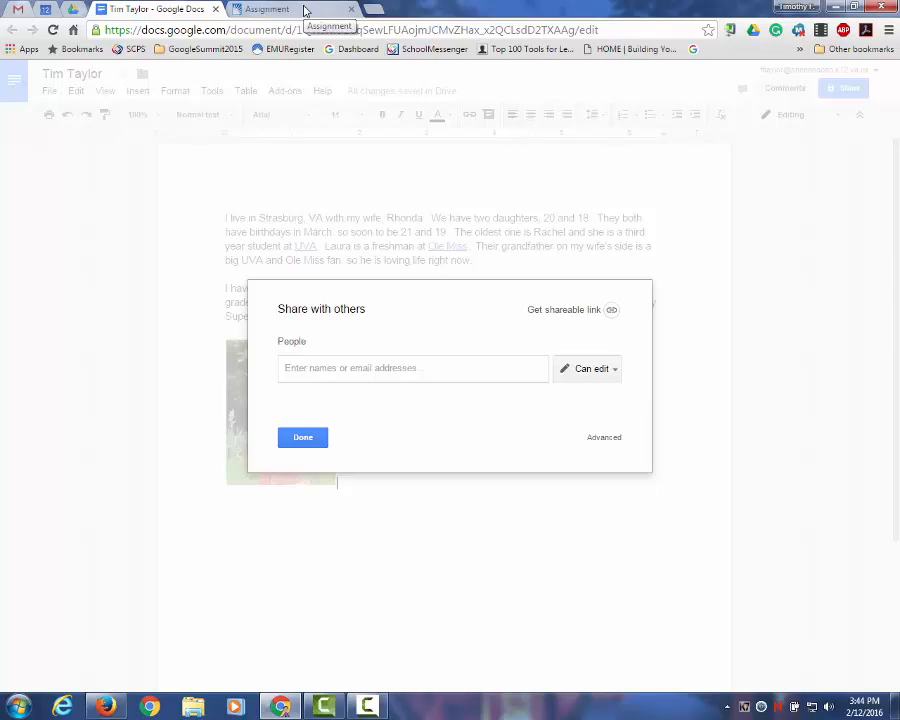
click(306, 10)
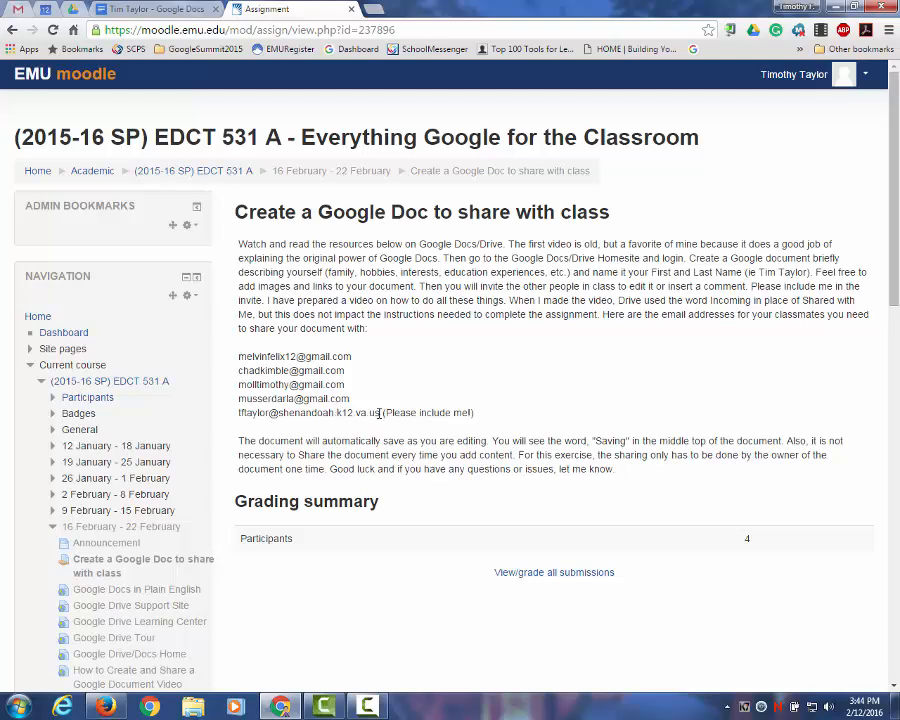
Step: Copy the classmates' e-mail address list and return to the Google Docs sharing dialog
drag(381, 413, 238, 356)
right_click(263, 369)
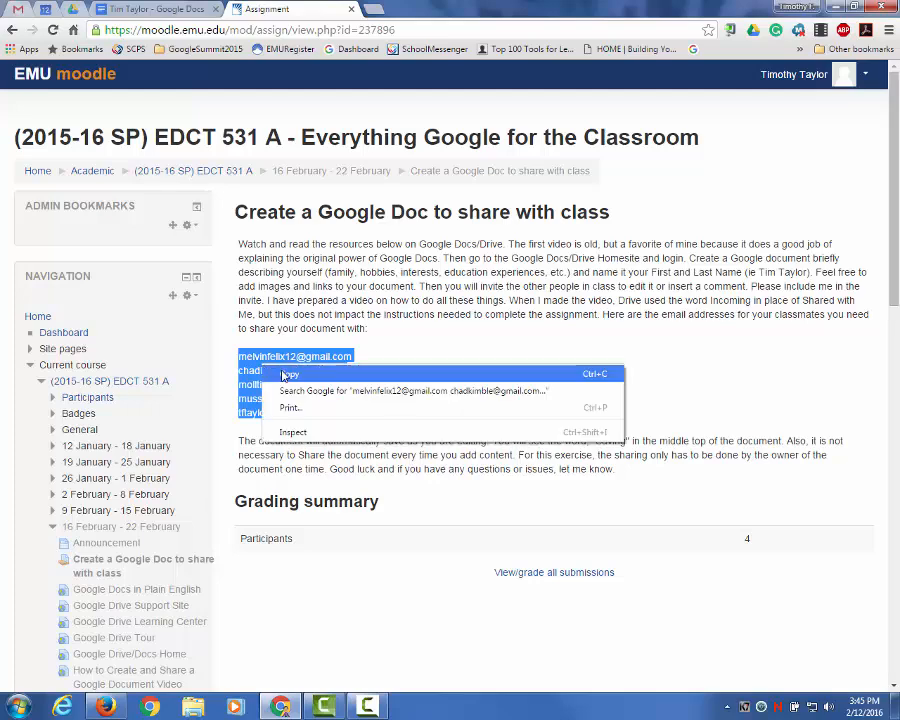
click(280, 373)
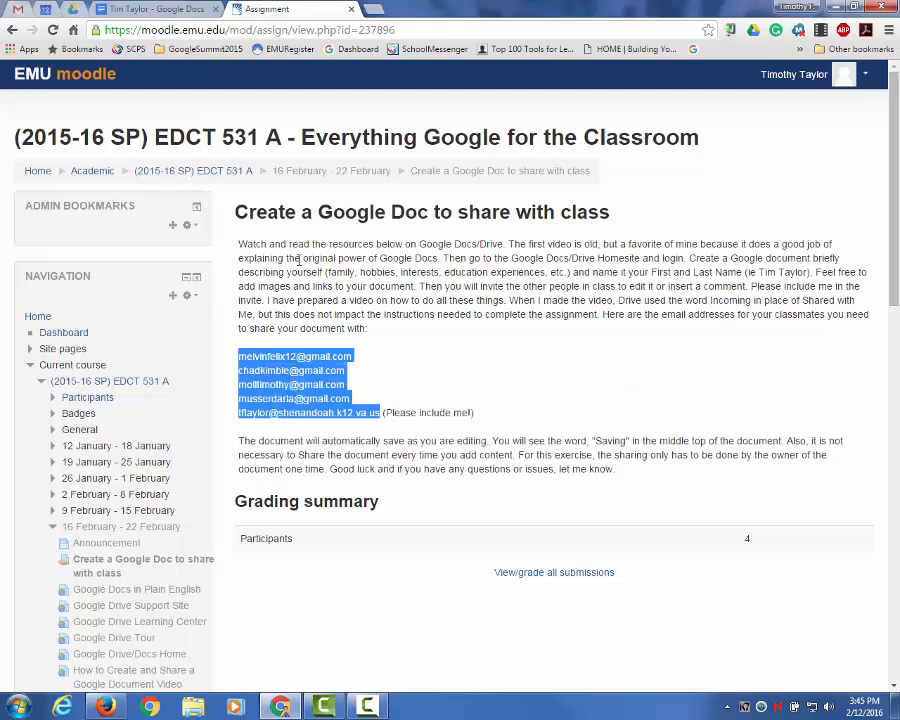
click(158, 16)
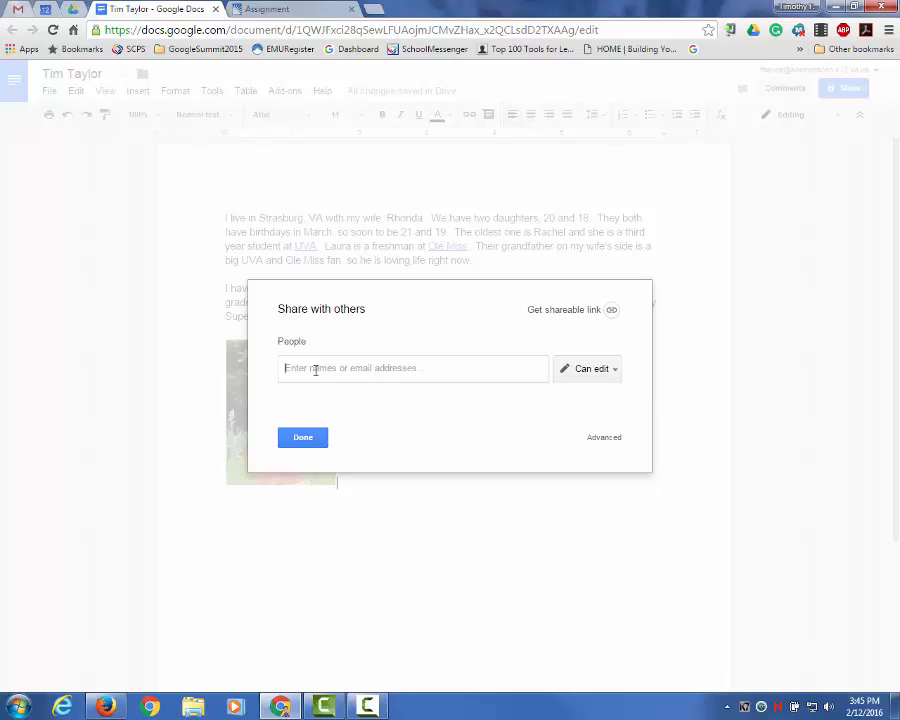
Step: Paste the five classmates' addresses as Can edit invitees, start a note, and open advanced sharing
right_click(347, 378)
click(352, 460)
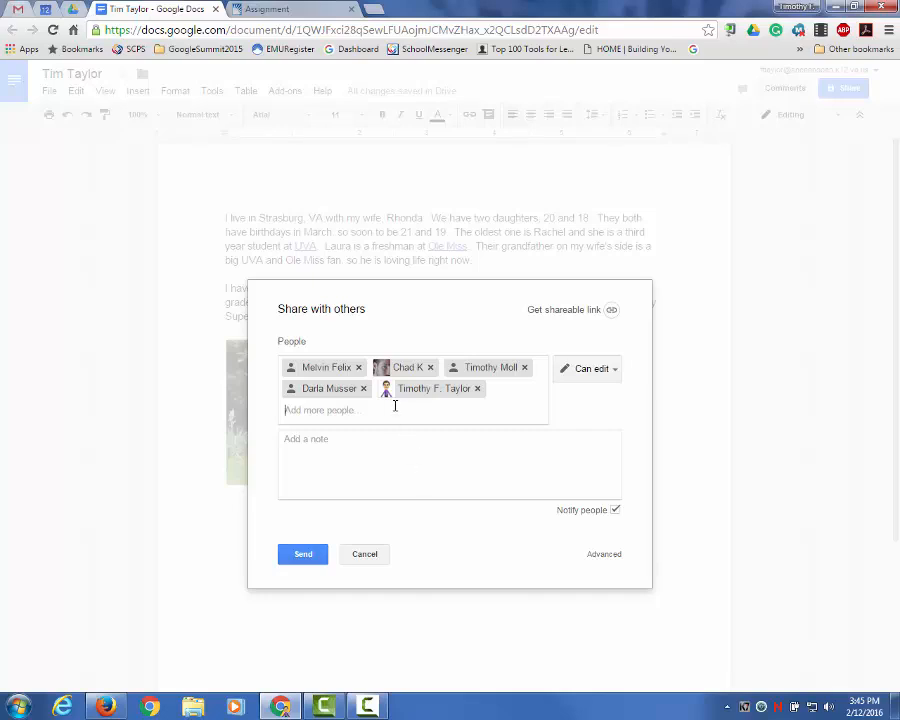
click(615, 370)
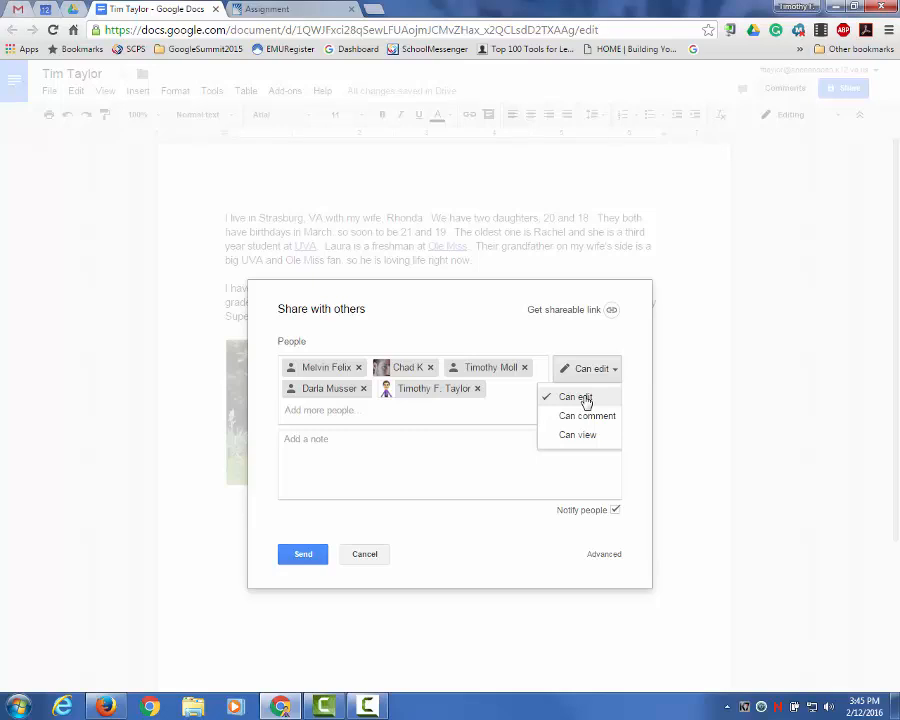
click(586, 399)
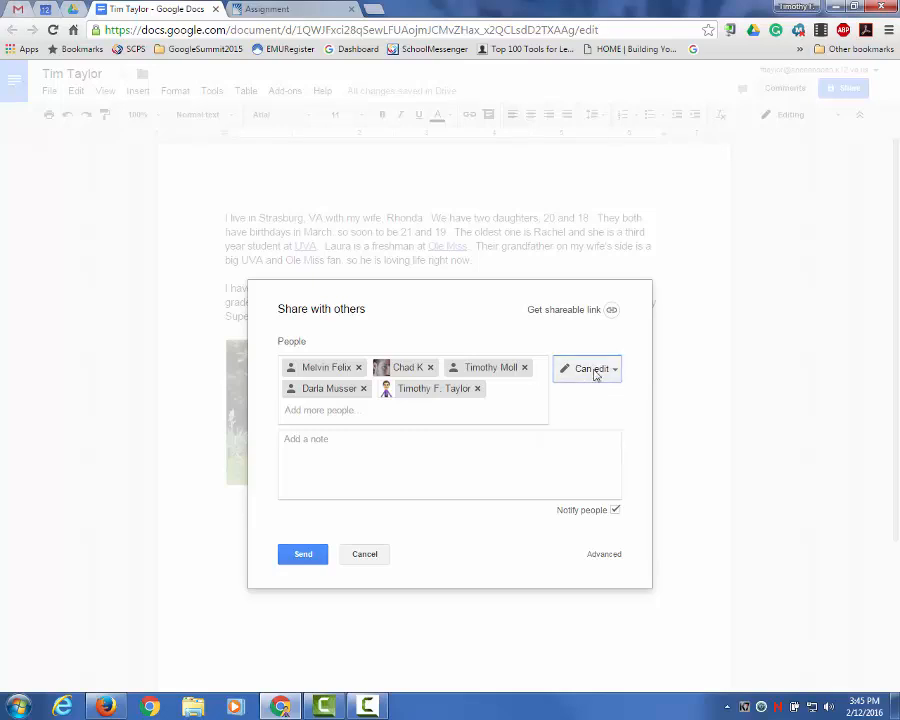
click(352, 445)
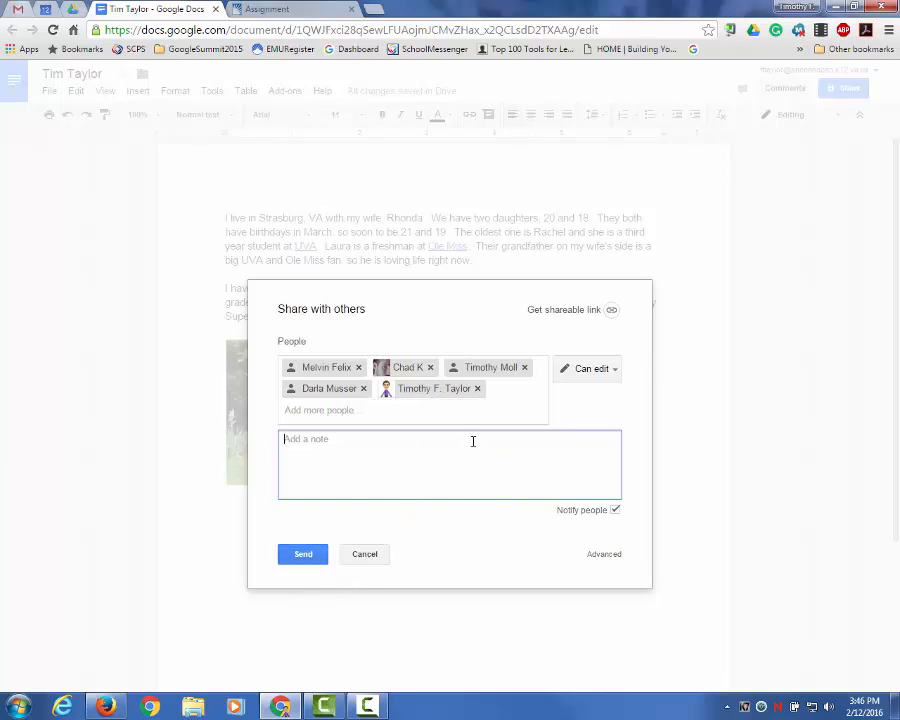
click(605, 555)
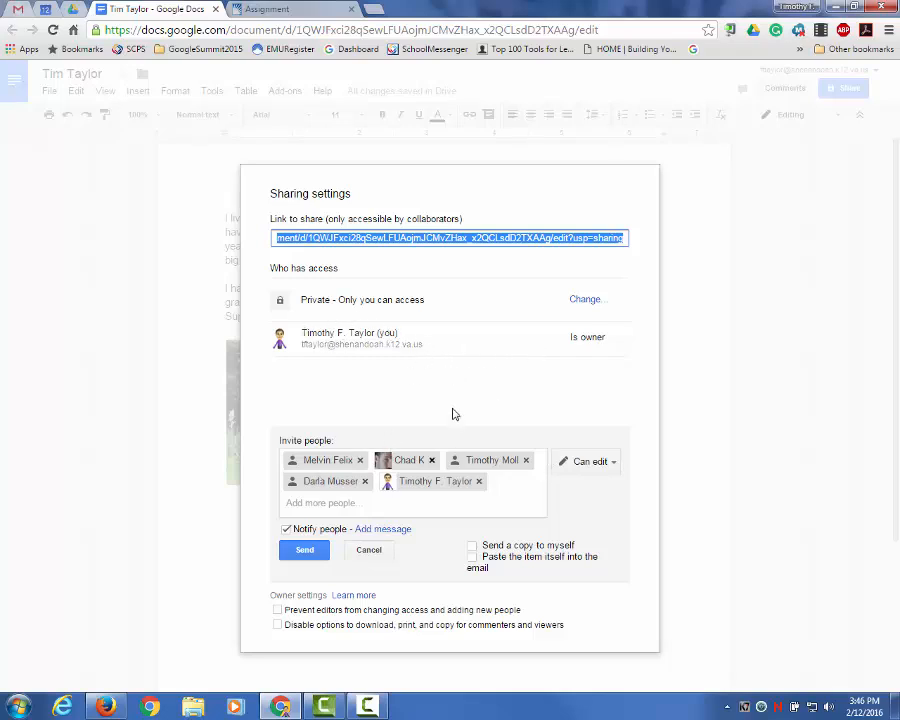
Step: Show the link-sharing choices for the bio, currently Off – Specific people
click(585, 300)
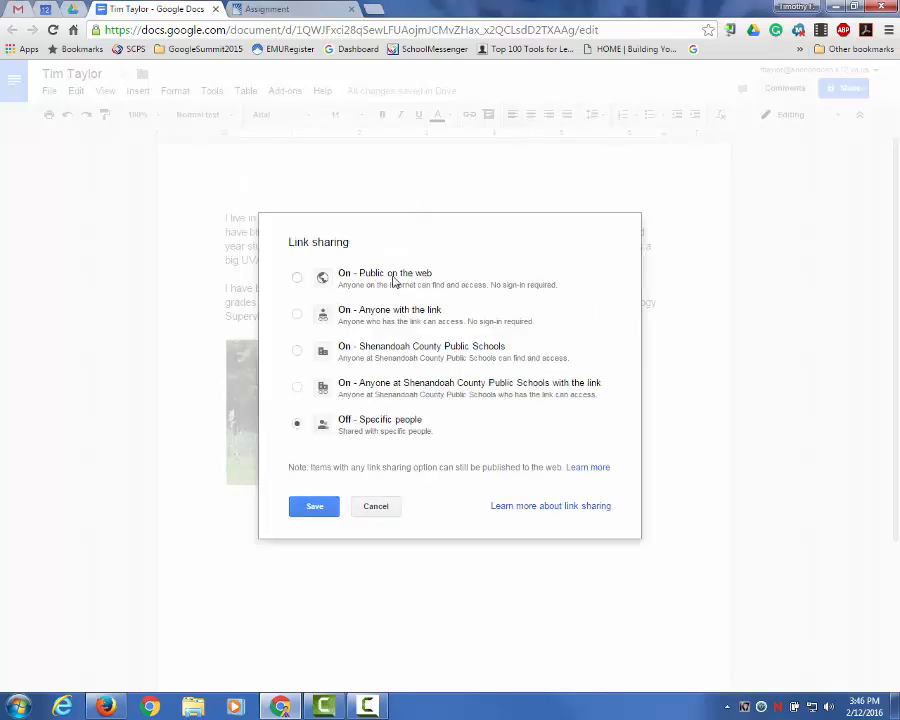
Step: Try Public on the web link sharing, return to sharing settings, and cancel the pending invitations
click(296, 279)
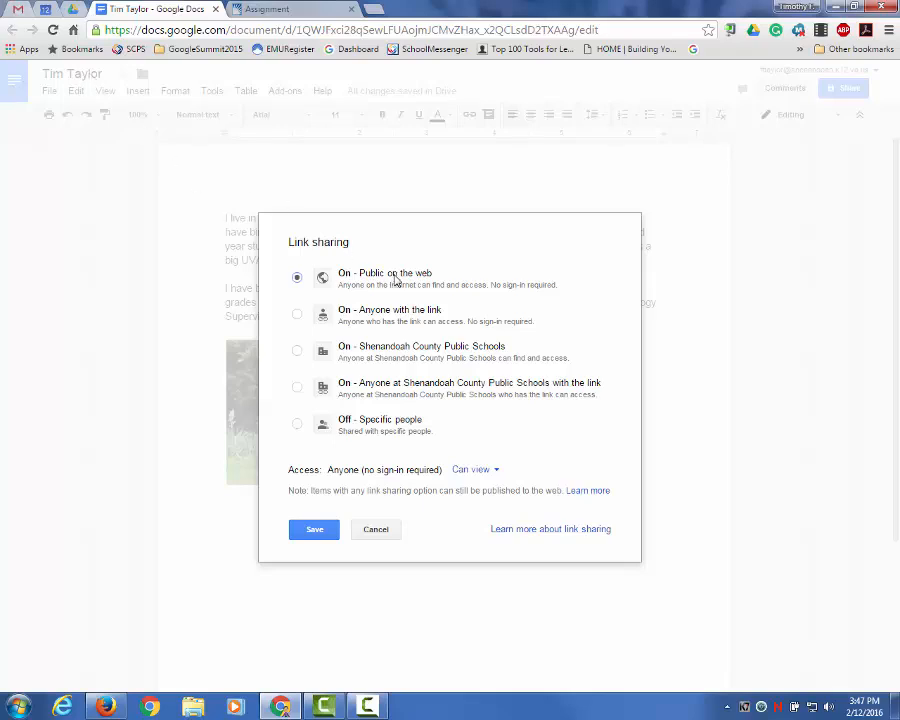
click(299, 316)
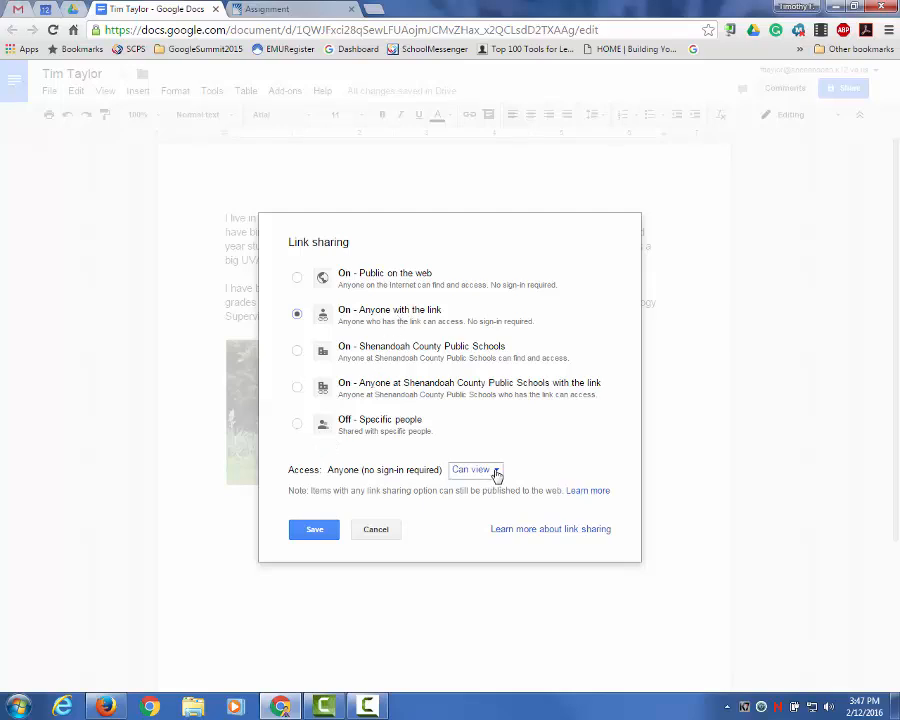
click(496, 472)
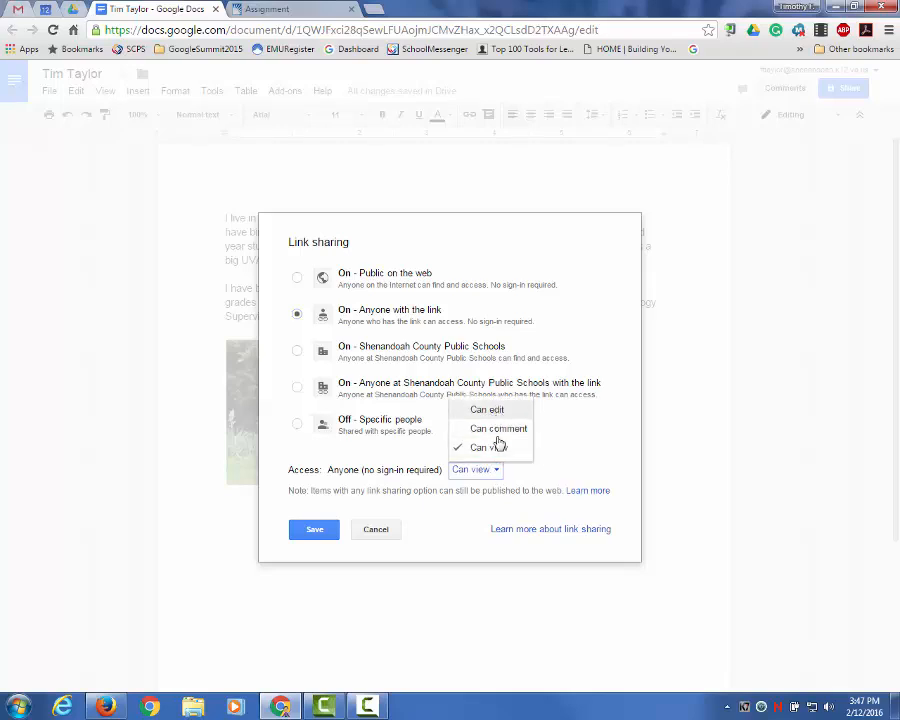
click(522, 480)
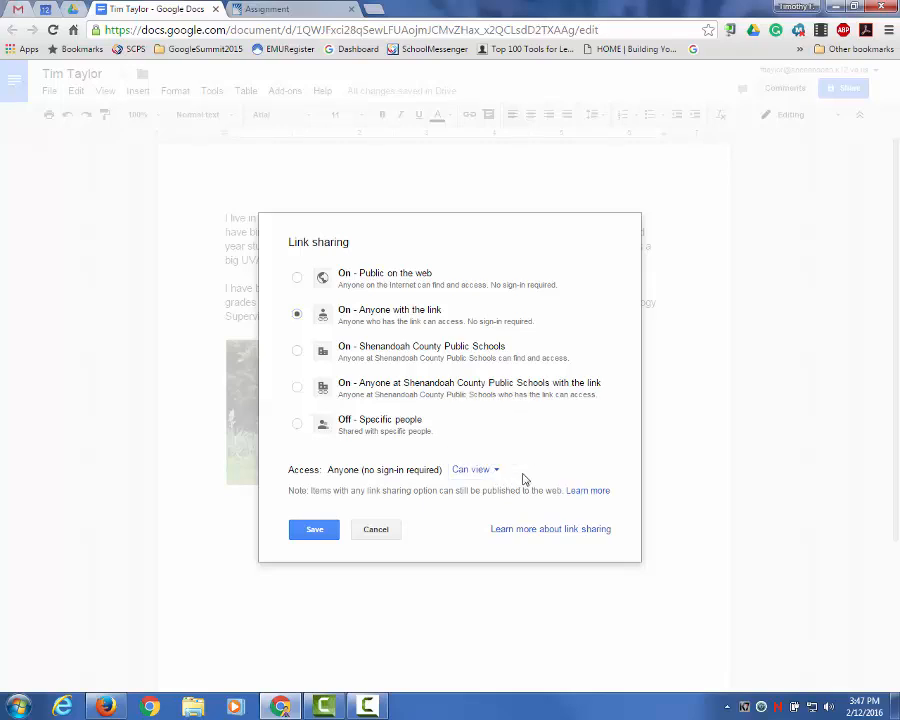
click(297, 278)
click(376, 530)
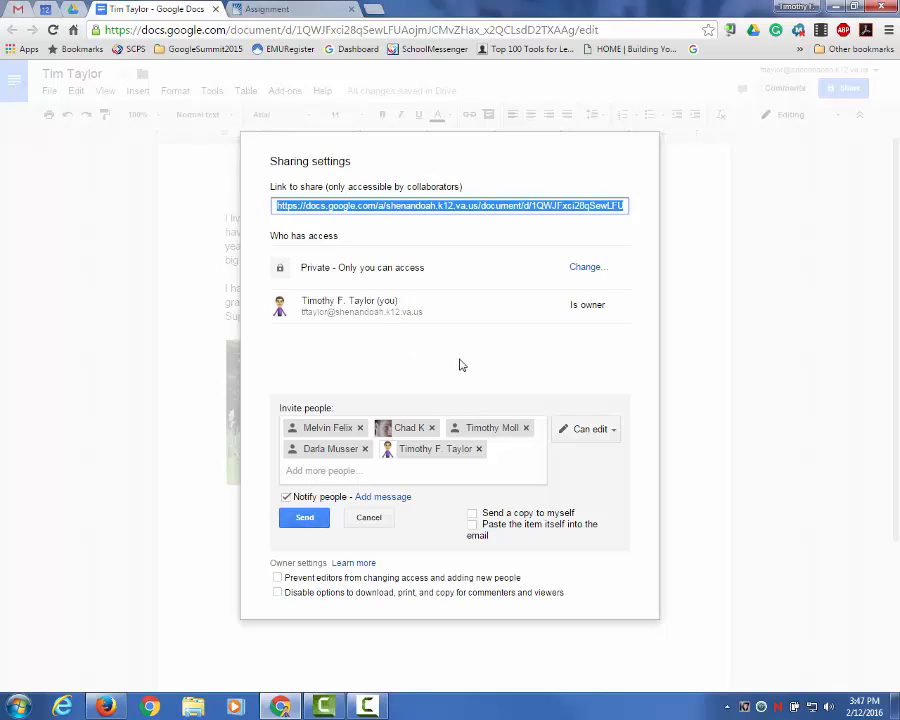
click(369, 517)
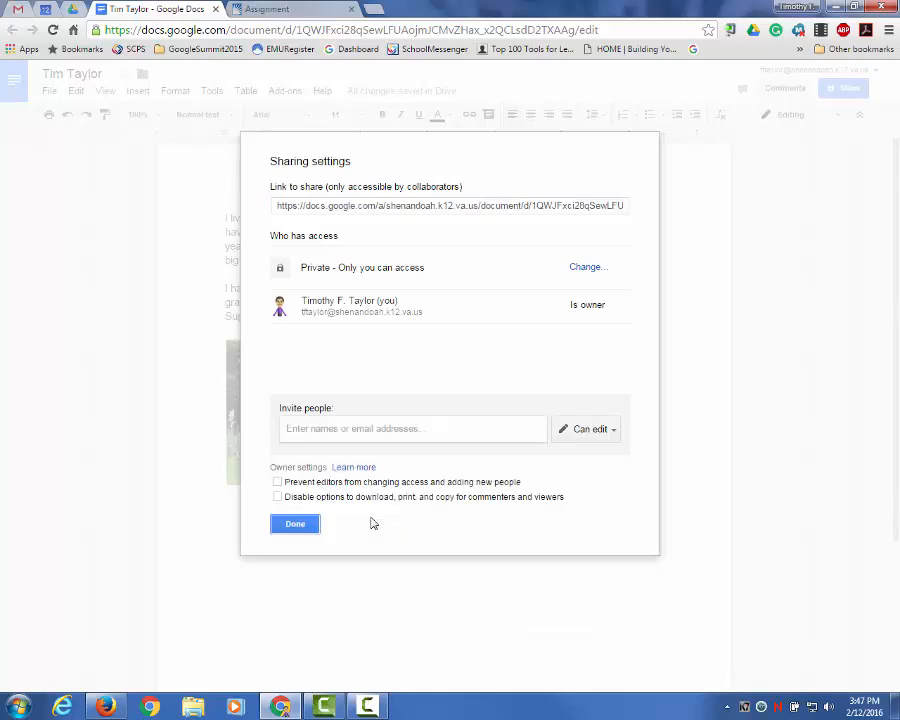
Step: Close the sharing settings and add an empty line after the photo
click(295, 524)
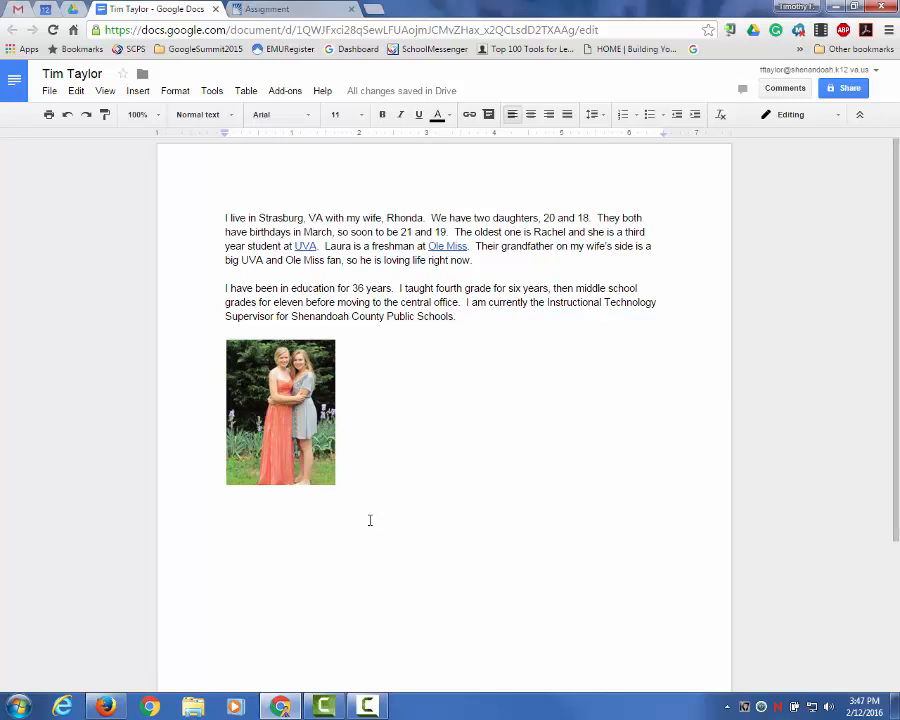
key(Return)
Step: Comment on the Instructional Technology Supervisor sentence that the reader is a Tech Coordinator in their district
click(464, 302)
drag(464, 302, 465, 316)
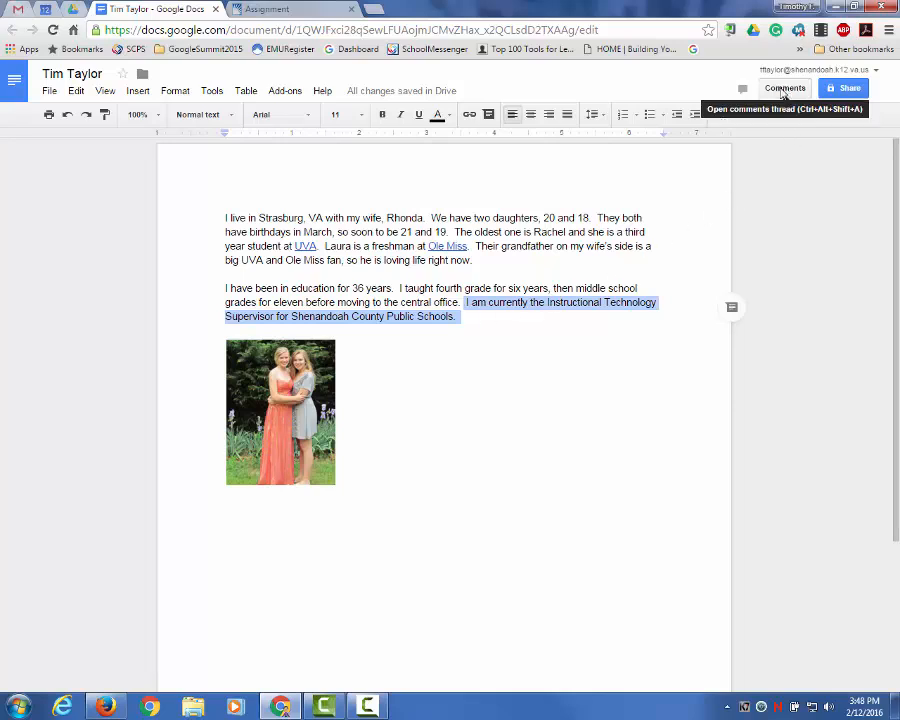
click(731, 311)
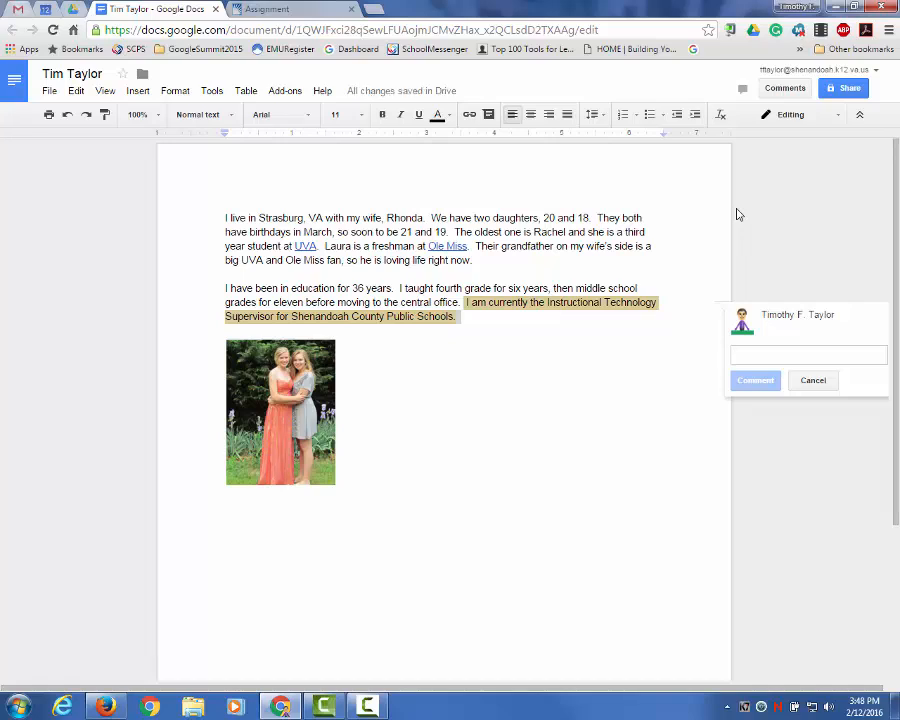
text(Tim )
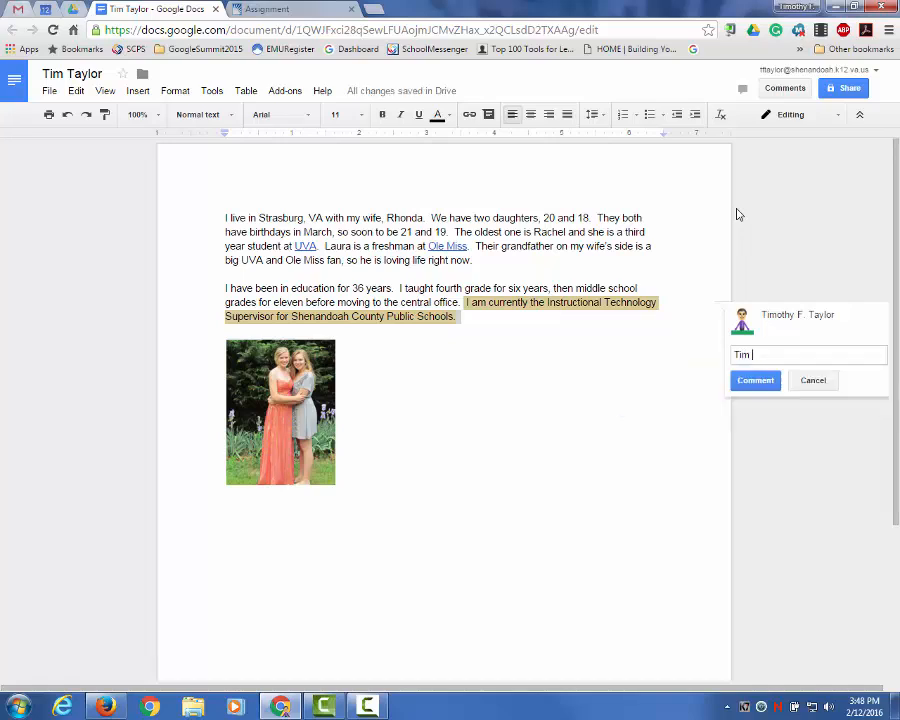
text(- that is interesting.  I am a )
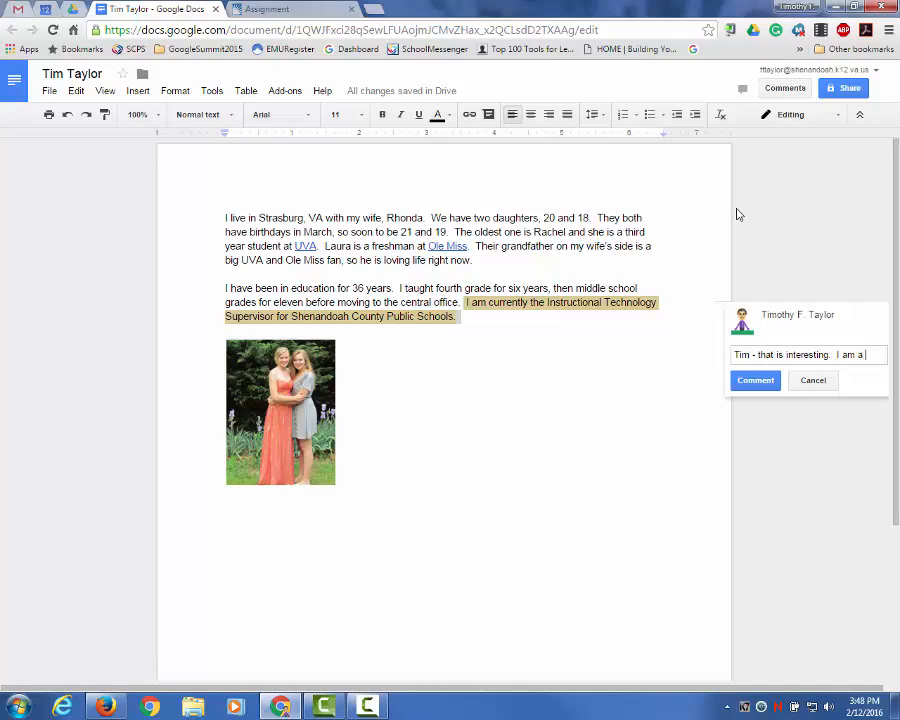
text(tesc)
key(BackSpace)
key(BackSpace)
key(BackSpace)
text(Tech Coordi)
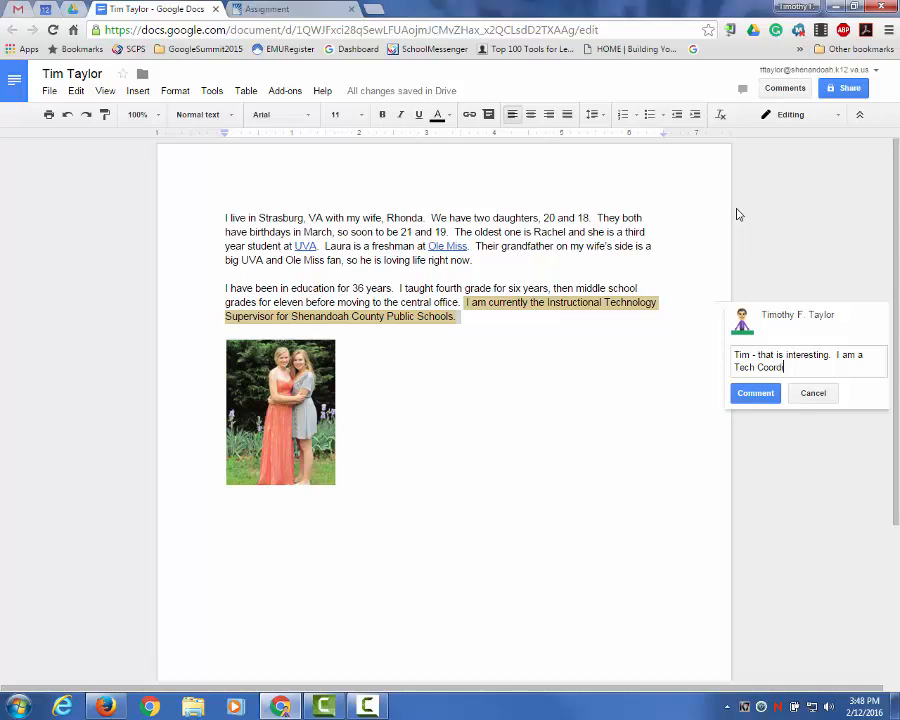
text(nator in my district.)
click(756, 394)
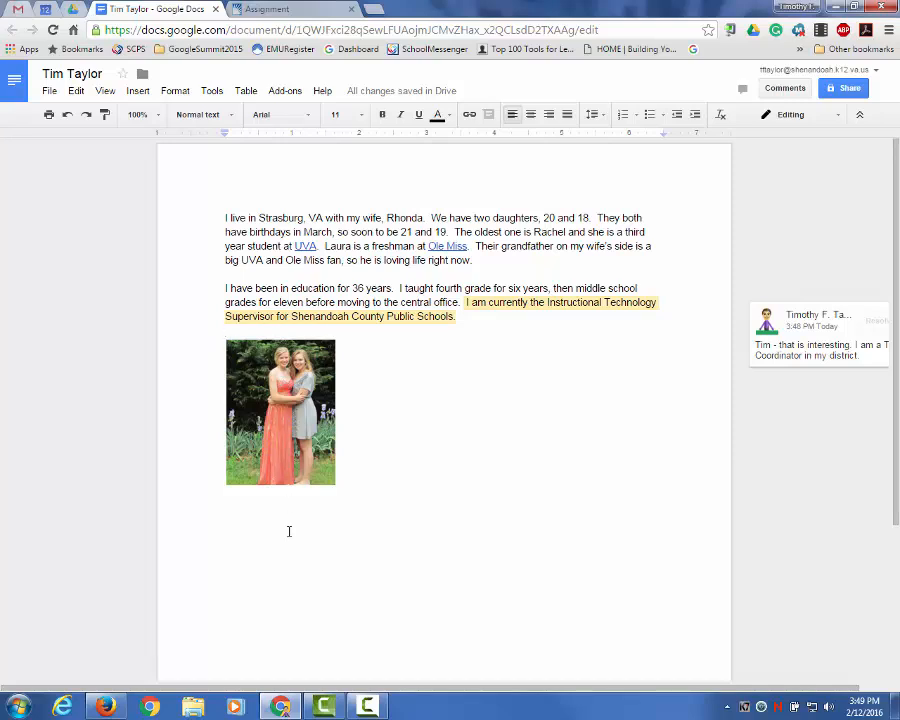
click(240, 512)
click(74, 10)
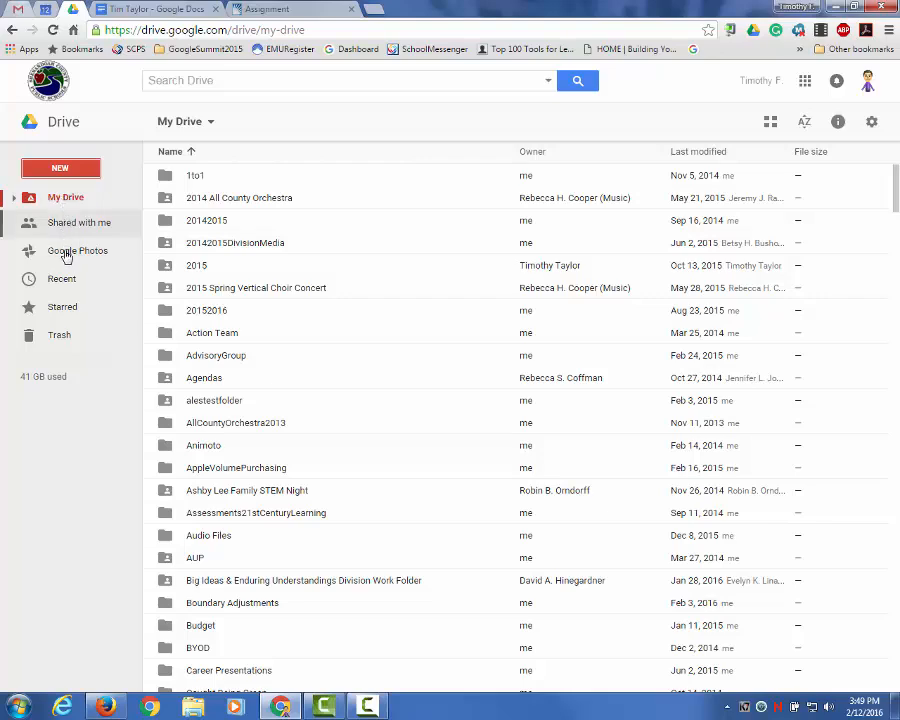
click(65, 227)
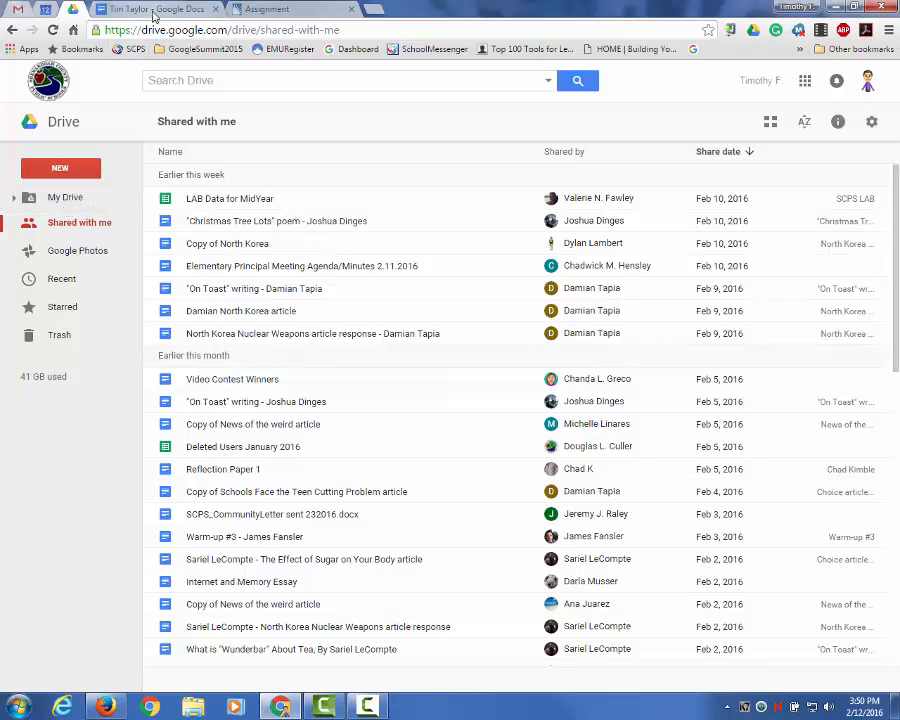
click(112, 12)
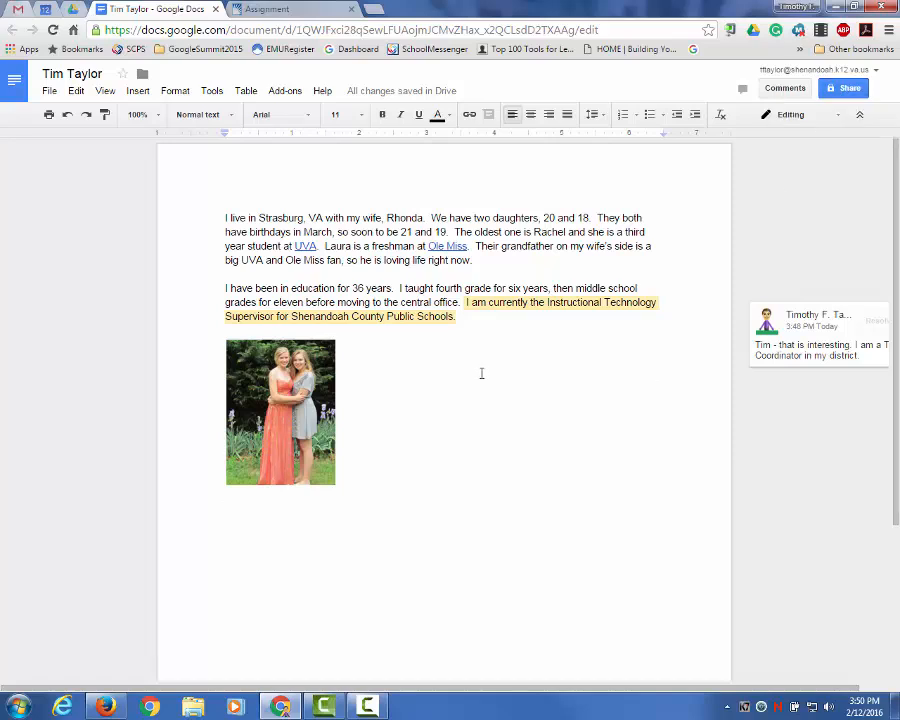
Step: Open, close and reopen the File menu to show the bio's file commands
click(48, 91)
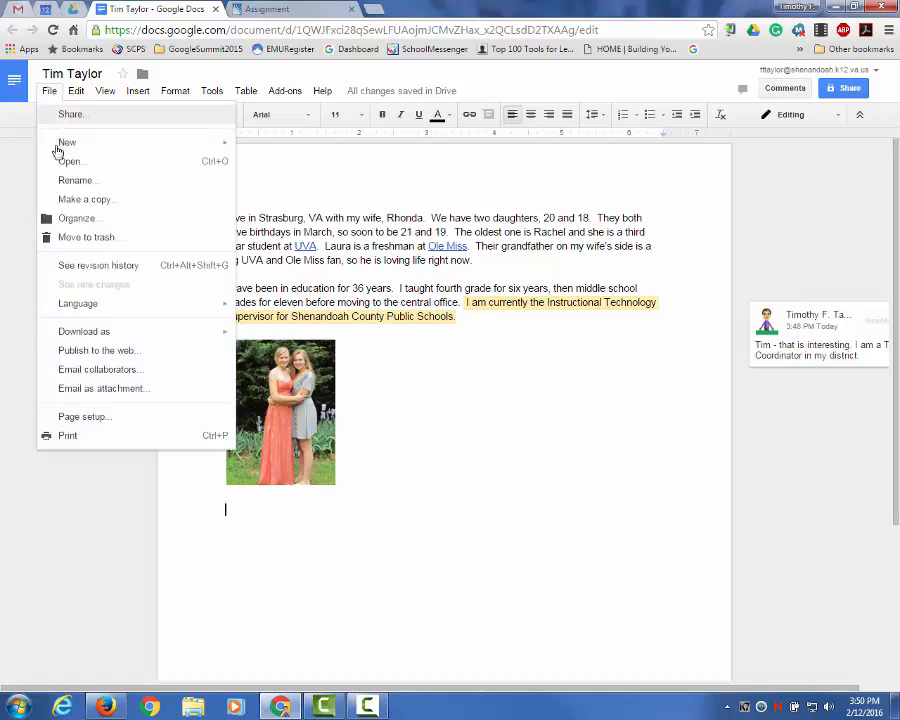
click(48, 91)
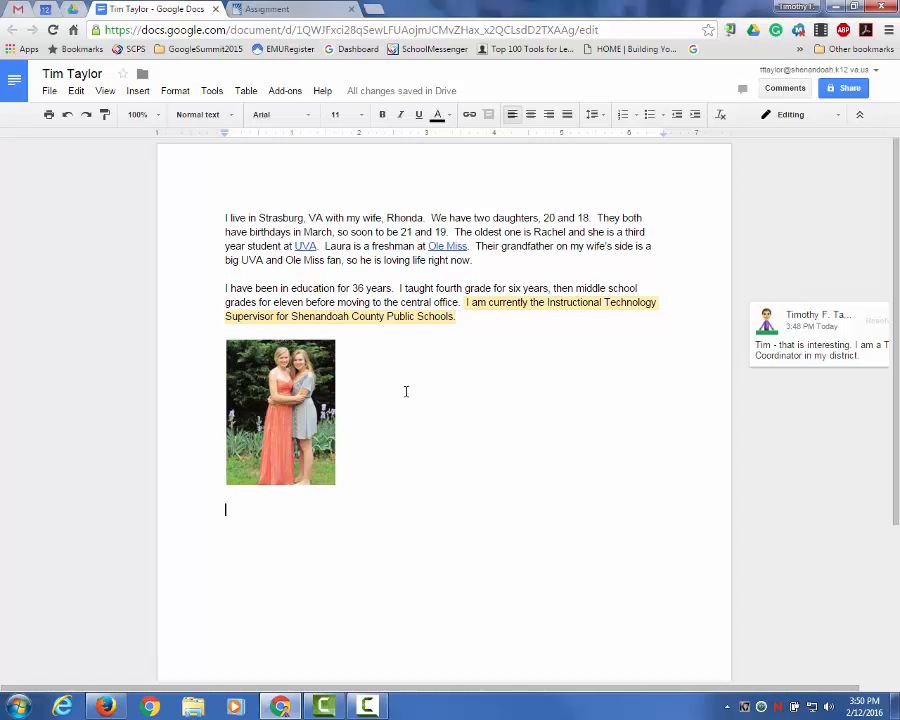
mouse_move(408, 100)
click(48, 91)
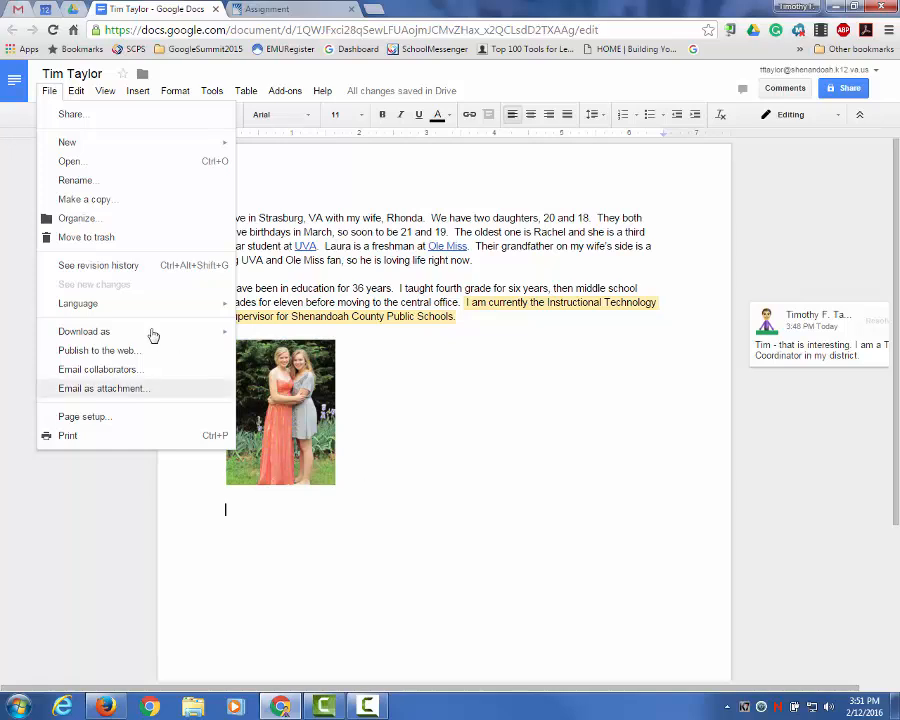
click(408, 500)
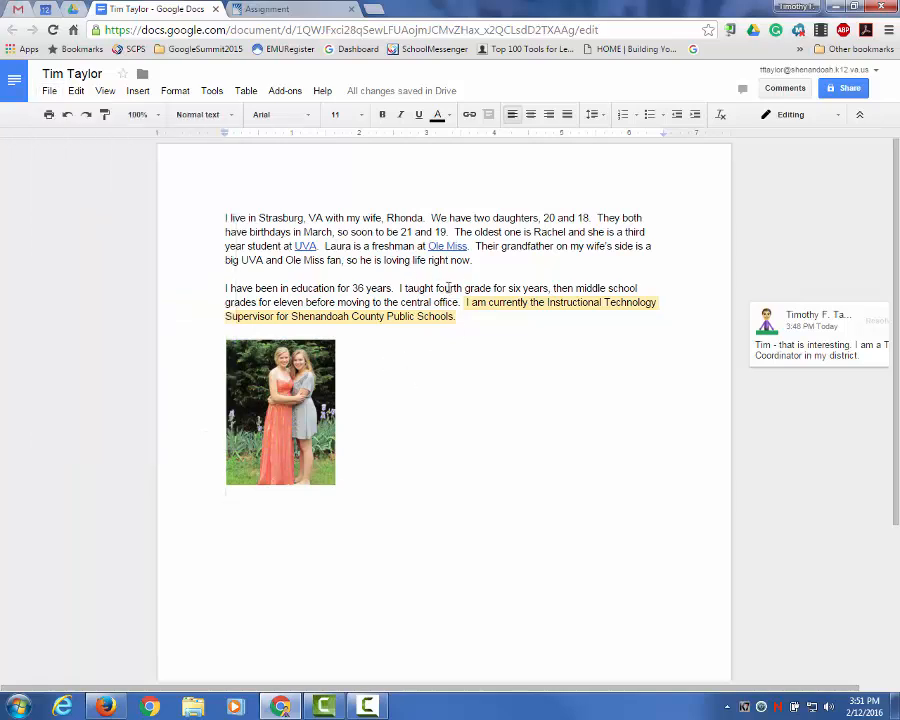
click(52, 95)
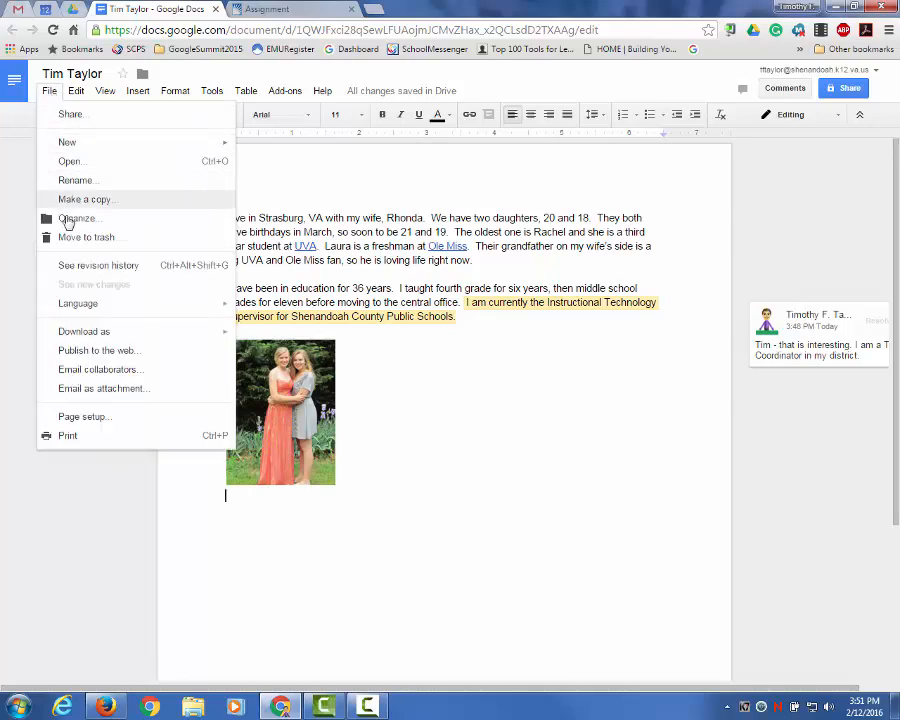
Step: Browse the 3:21 PM and 3:48 PM revisions in revision history, then return to editing
click(80, 270)
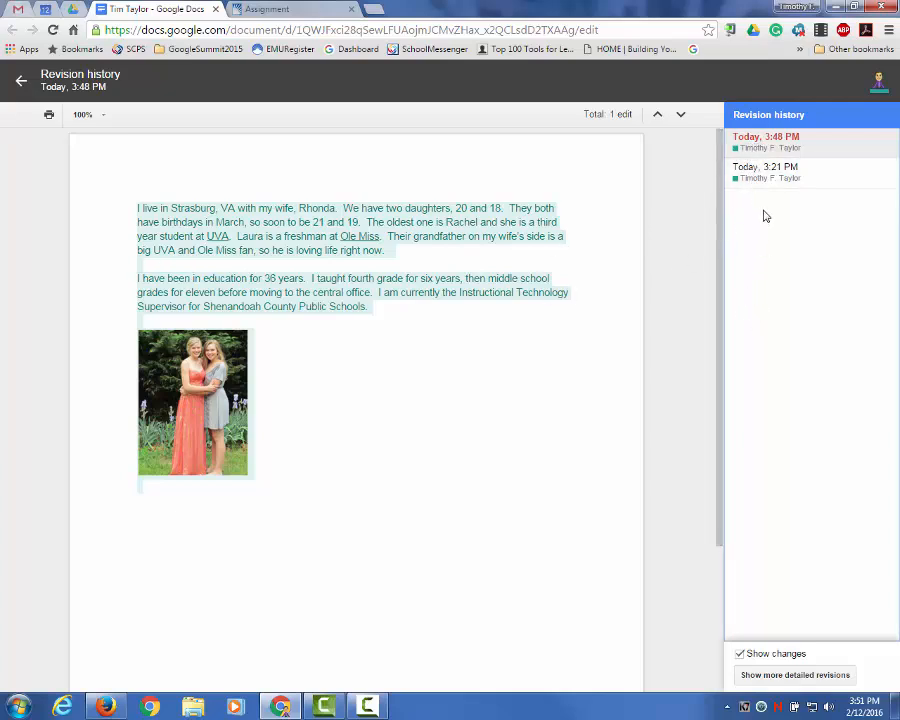
click(775, 177)
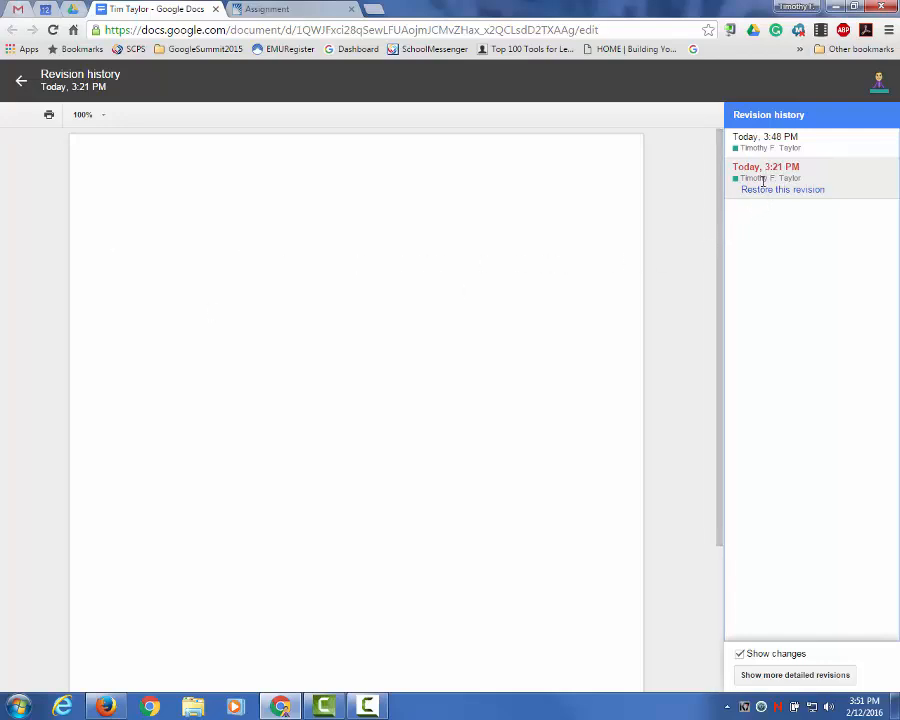
click(763, 143)
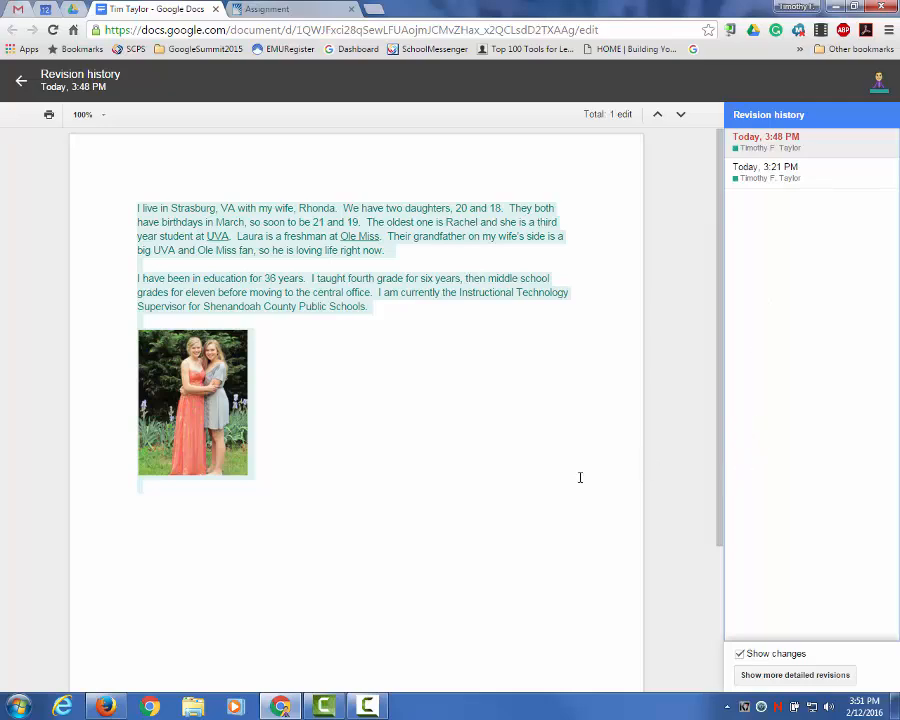
click(19, 84)
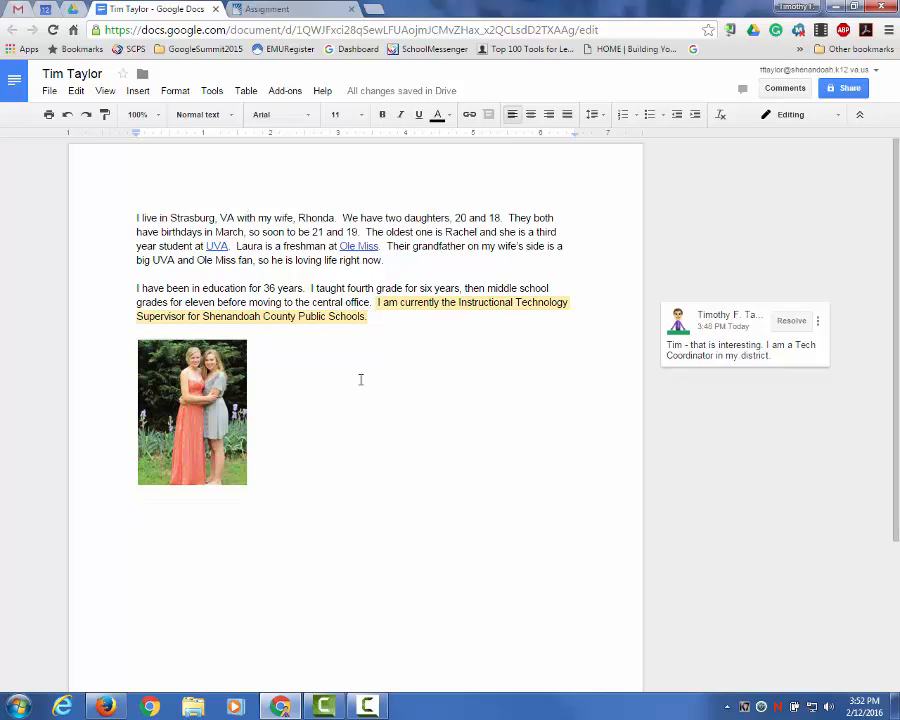
Step: Dictate a paragraph starting 'Hello everyone' below the photo with Voice typing, allowing microphone access
click(211, 91)
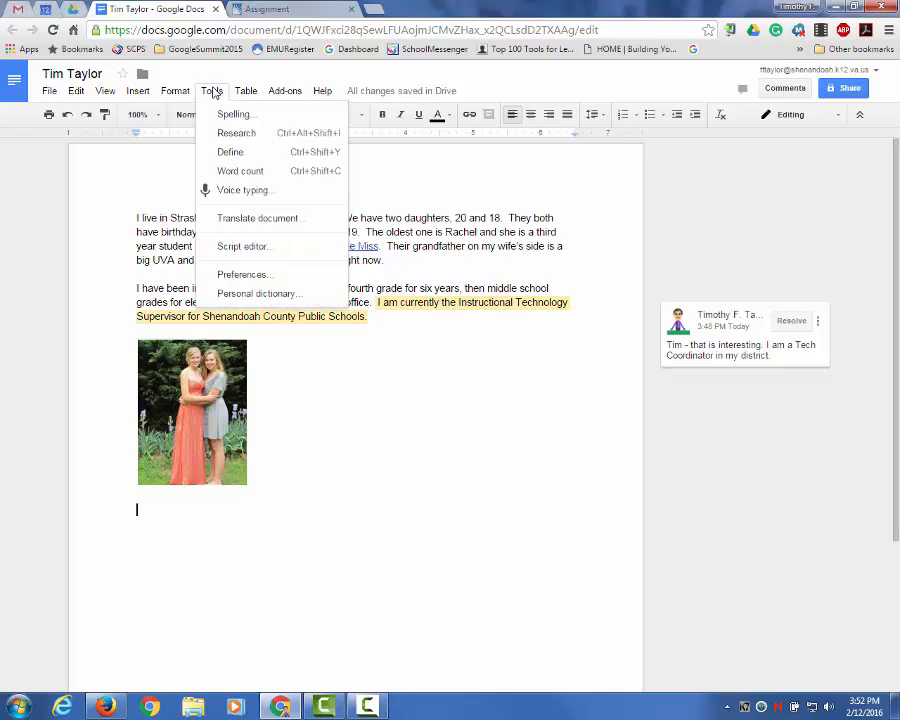
click(256, 197)
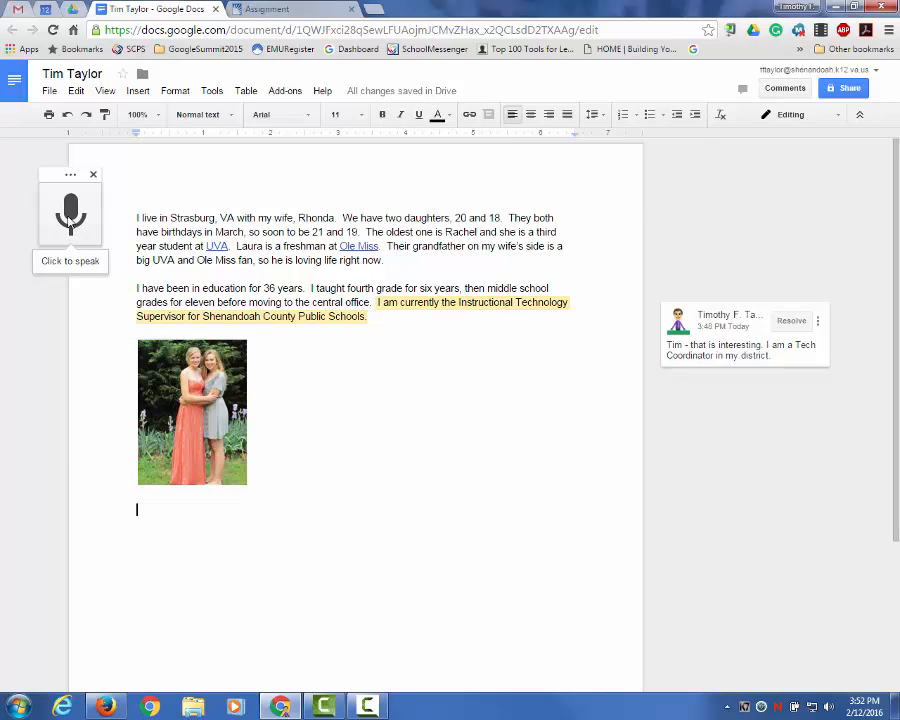
click(70, 215)
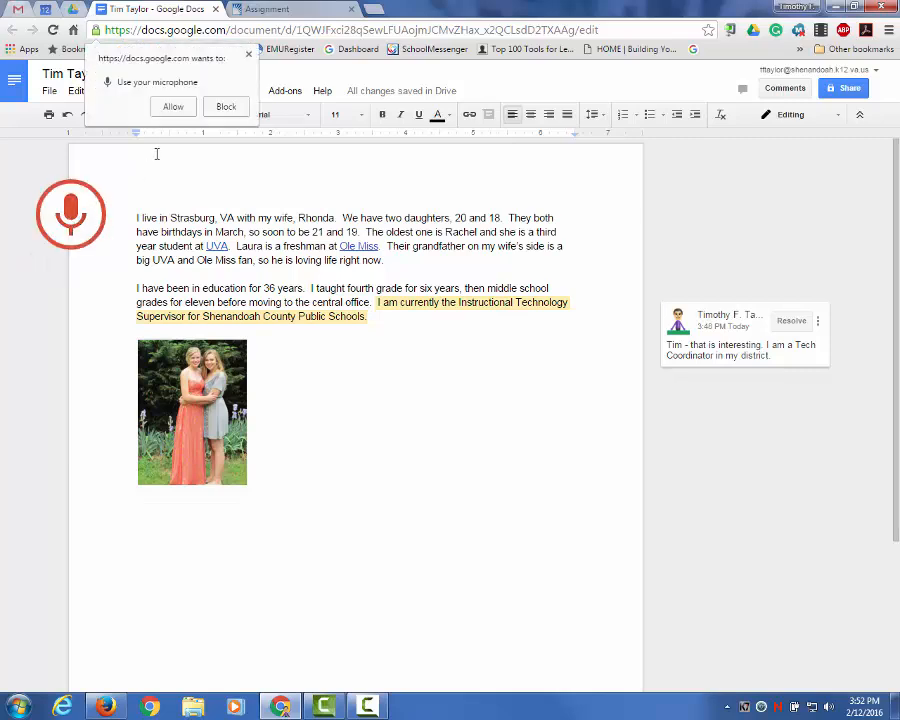
click(174, 105)
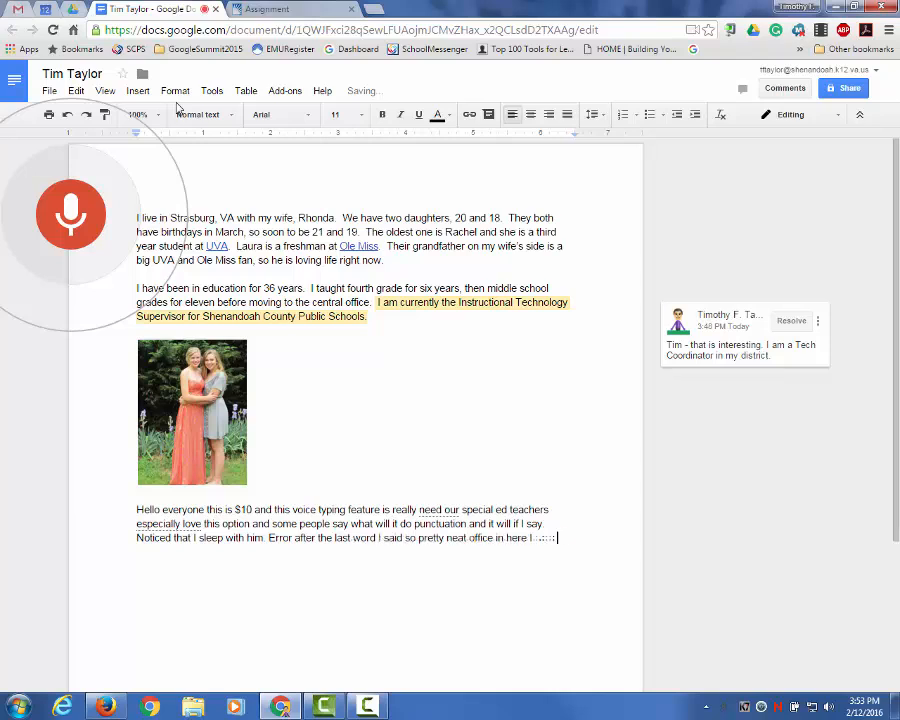
click(97, 224)
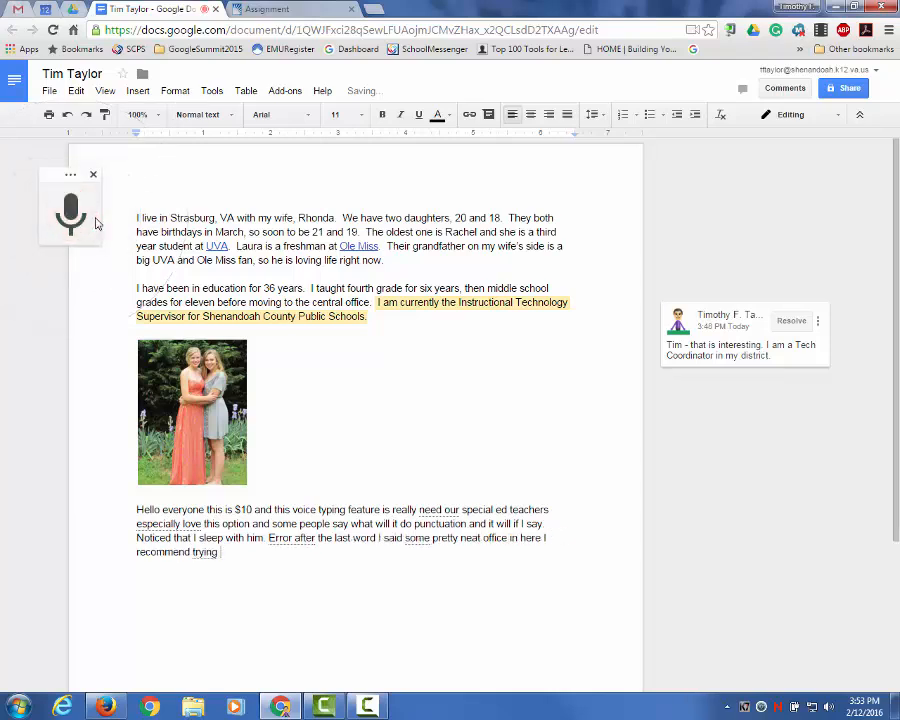